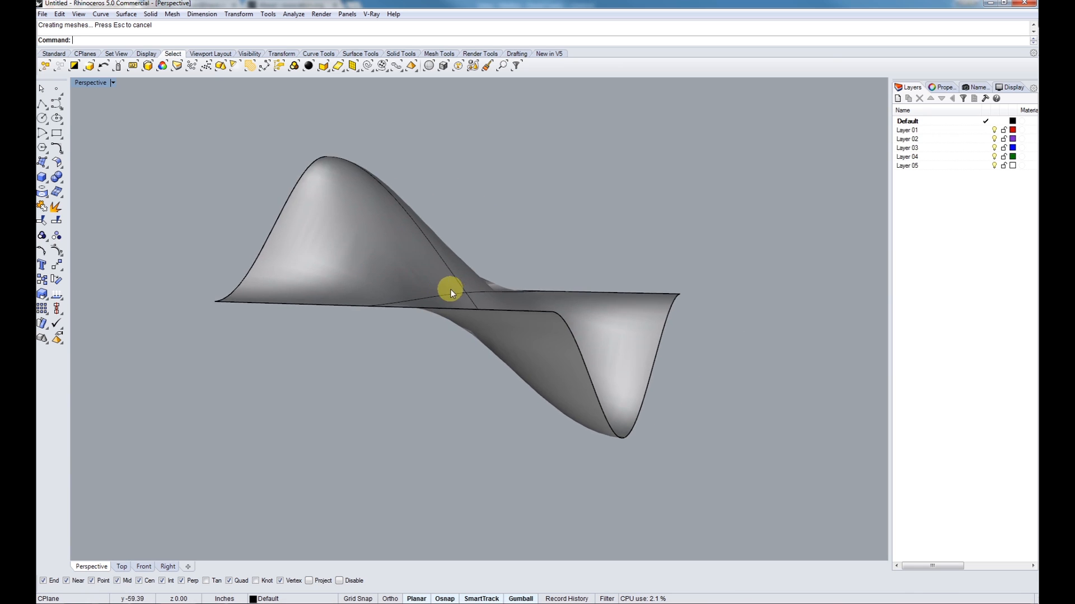
# Select the wavy surface in the perspective view and launch Grasshopper with the BENT RODS definition
pyautogui.click(371, 327)
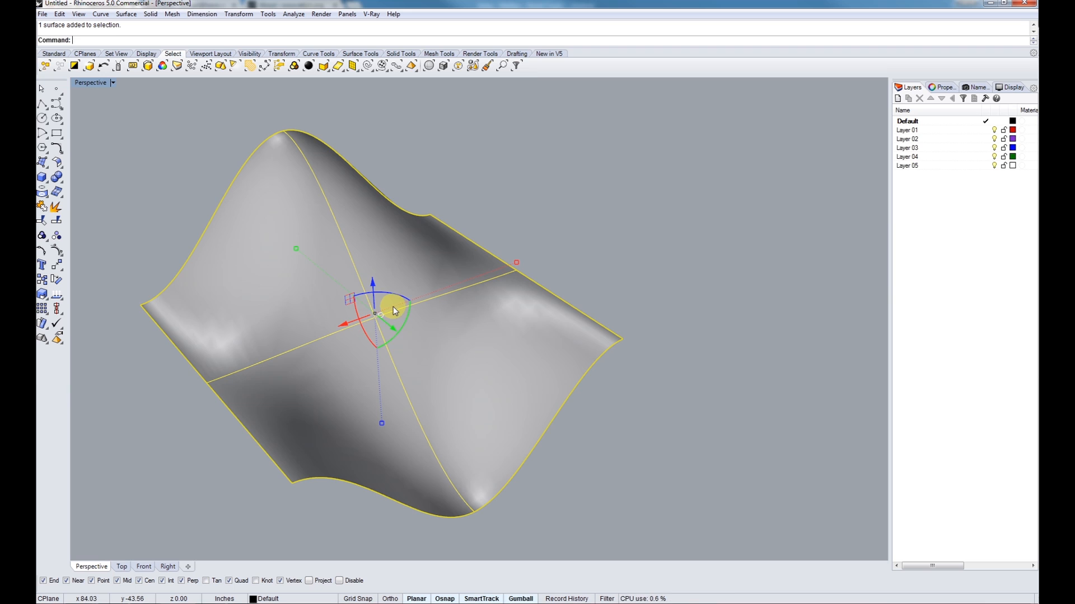
pyautogui.moveTo(398, 324); pyautogui.dragTo(460, 367, button='right')
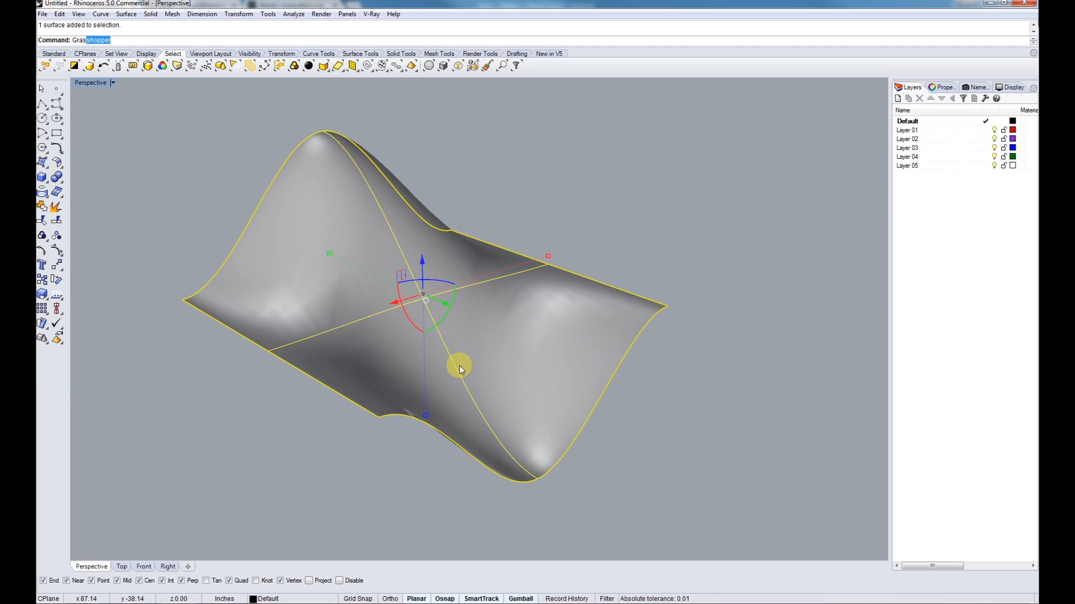
pyautogui.press('Return')
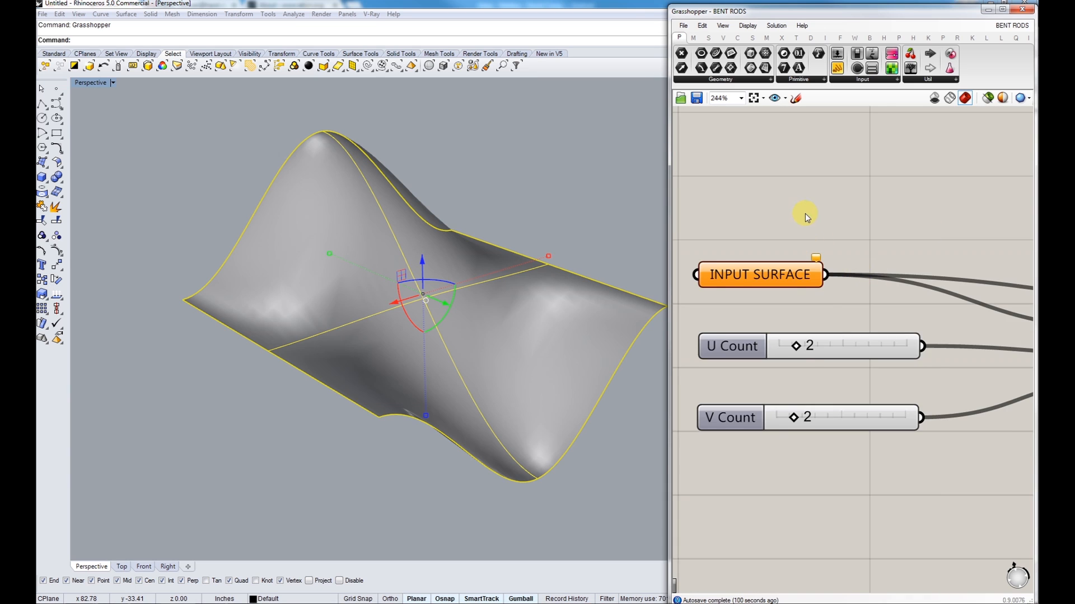
# Assign the wavy Rhino surface to the INPUT SURFACE parameter as its single surface
pyautogui.moveTo(805, 213); pyautogui.dragTo(846, 268, button='right')
pyautogui.keyDown('shift'); pyautogui.moveTo(522, 326); pyautogui.dragTo(436, 317, button='right'); pyautogui.keyUp('shift')
pyautogui.scroll(-3, 812, 280)
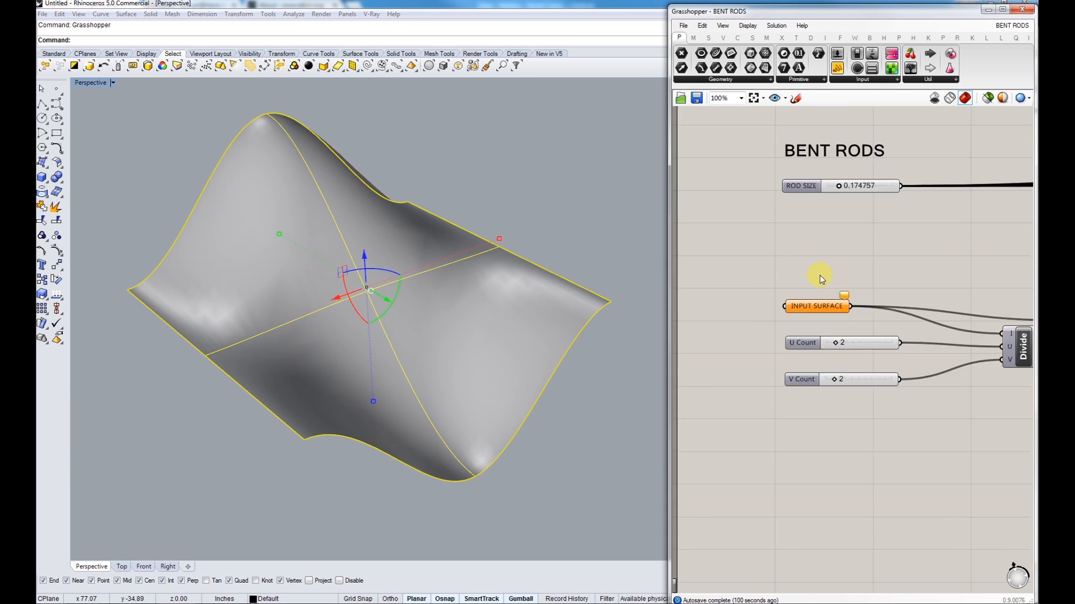
pyautogui.scroll(1, 819, 274)
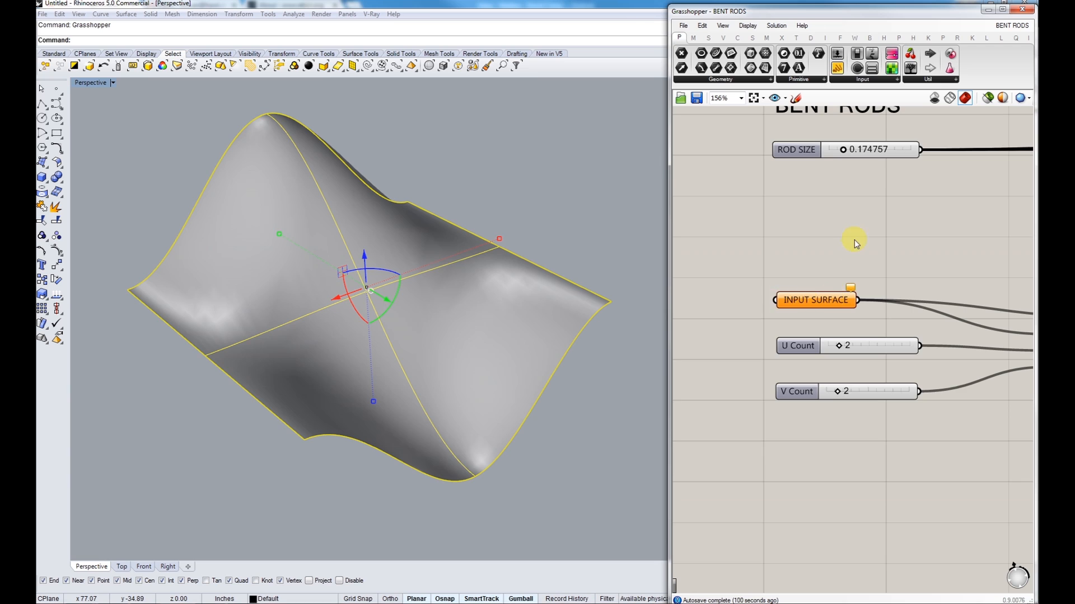
pyautogui.moveTo(854, 240); pyautogui.dragTo(814, 331, button='right')
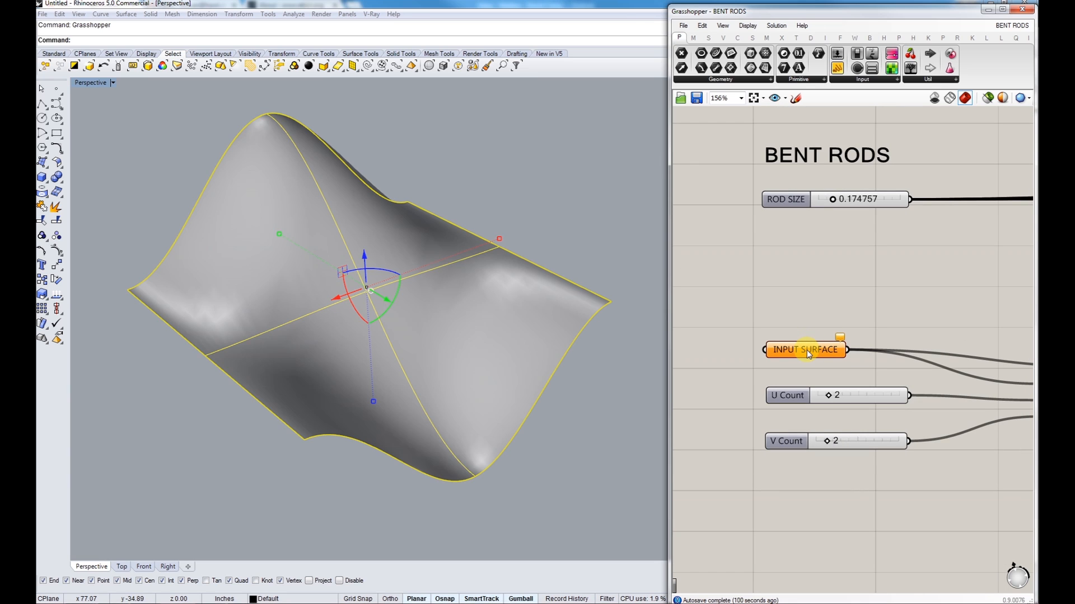
pyautogui.rightClick(807, 351)
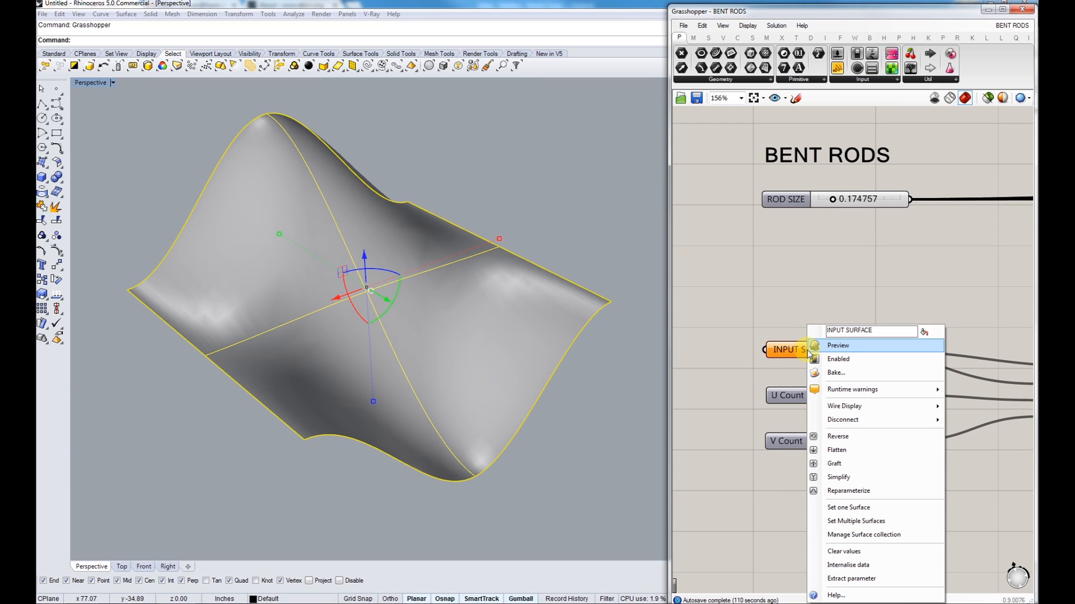
pyautogui.click(849, 508)
pyautogui.click(459, 403)
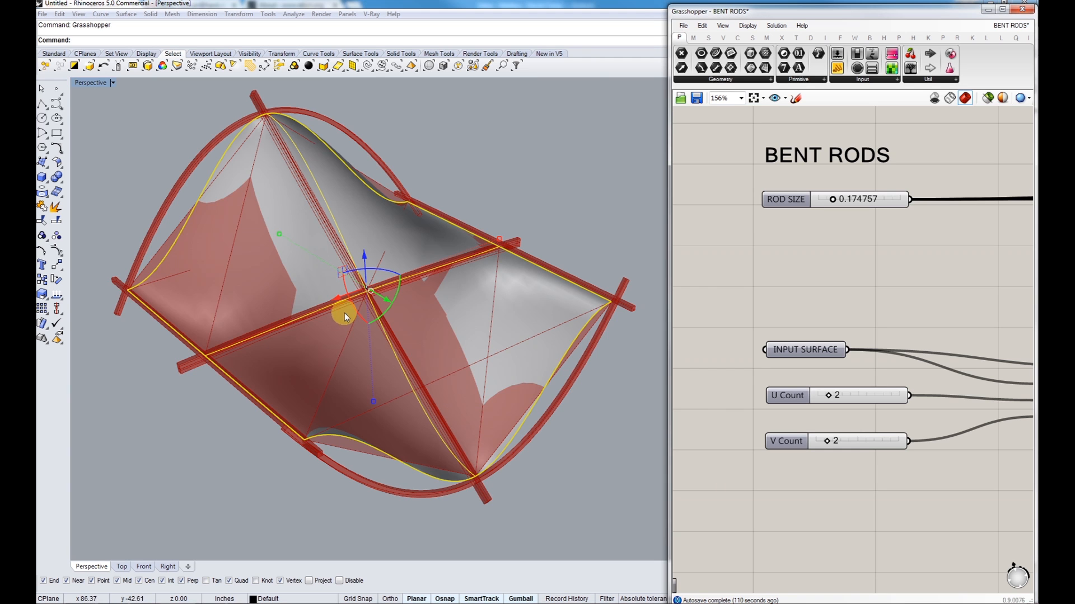
# Examine the generated rods and panels against the wavy surface from several angles
pyautogui.keyDown('shift'); pyautogui.moveTo(358, 306); pyautogui.dragTo(388, 366, button='right'); pyautogui.keyUp('shift')
pyautogui.moveTo(388, 366); pyautogui.dragTo(375, 331, button='right')
pyautogui.press('Escape')
pyautogui.moveTo(344, 264); pyautogui.dragTo(417, 271, button='right')
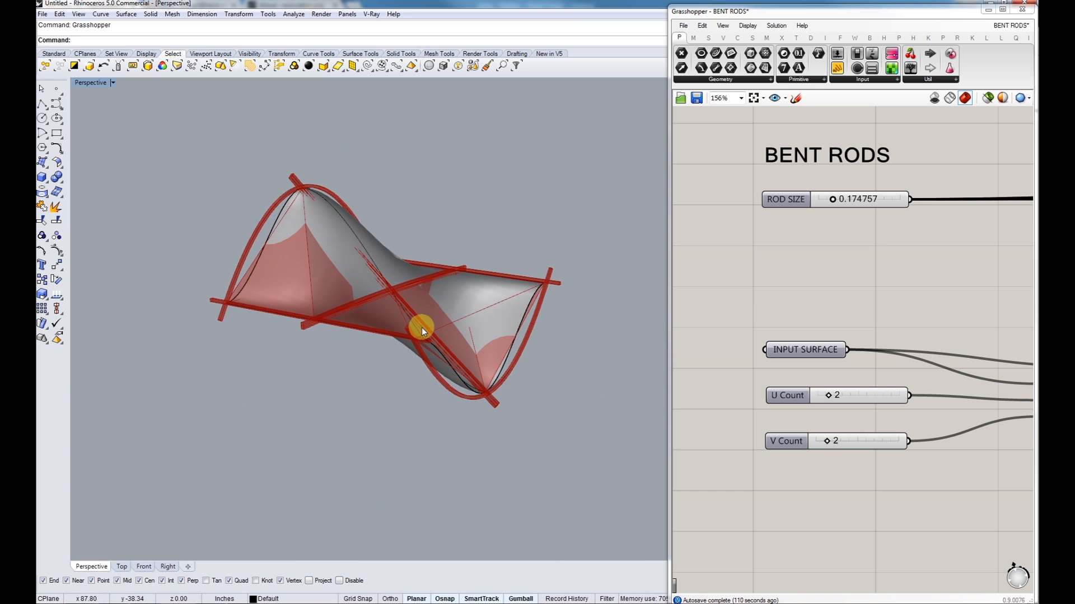
pyautogui.scroll(3, 415, 337)
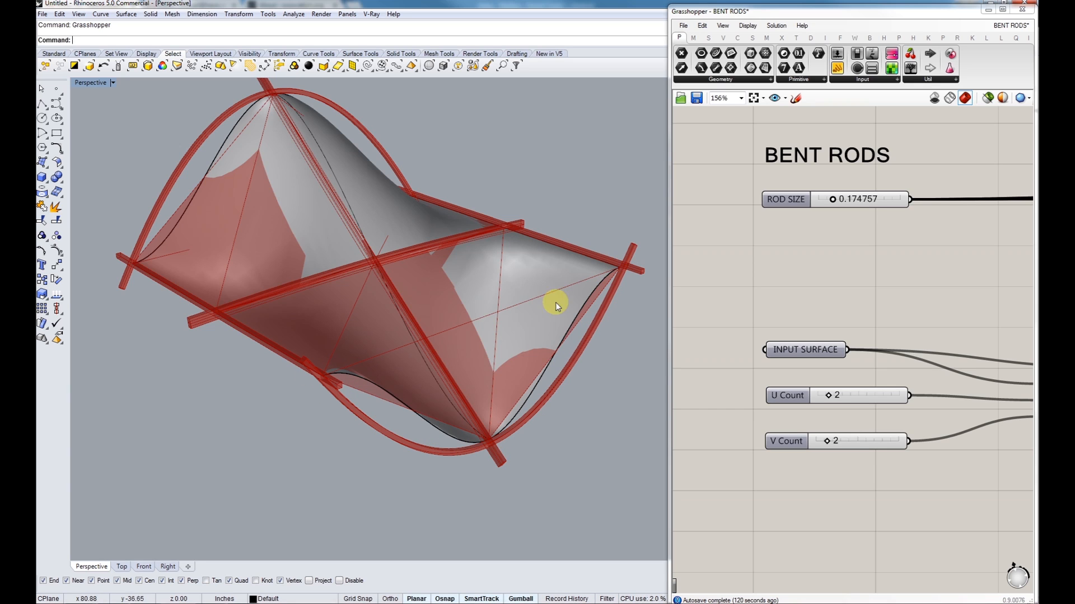
pyautogui.click(493, 327)
pyautogui.moveTo(506, 338); pyautogui.dragTo(468, 365, button='right')
pyautogui.press('Escape')
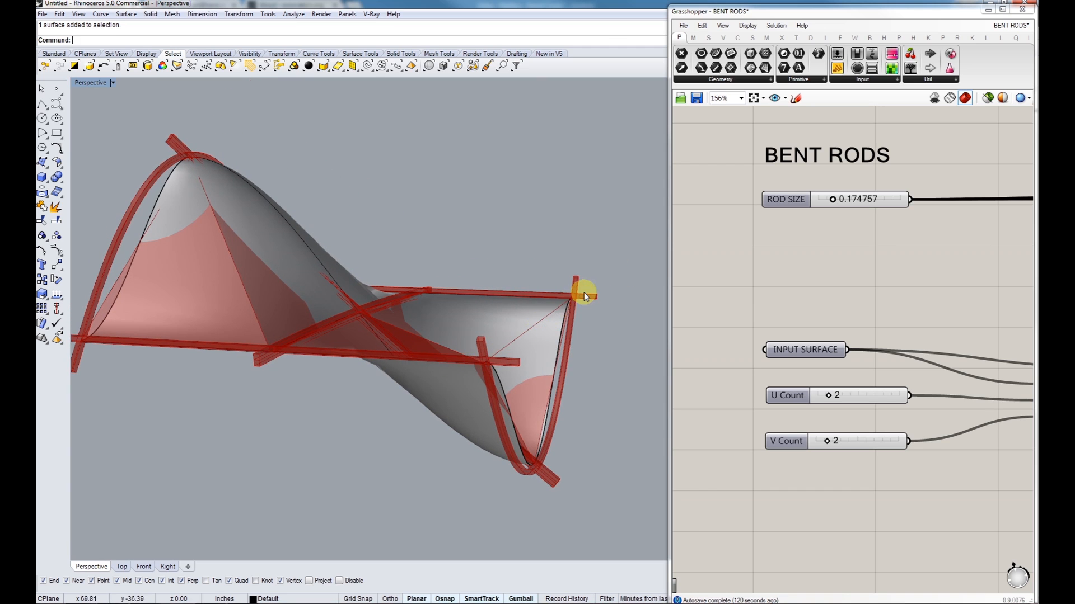
pyautogui.moveTo(581, 292); pyautogui.dragTo(573, 292, button='right')
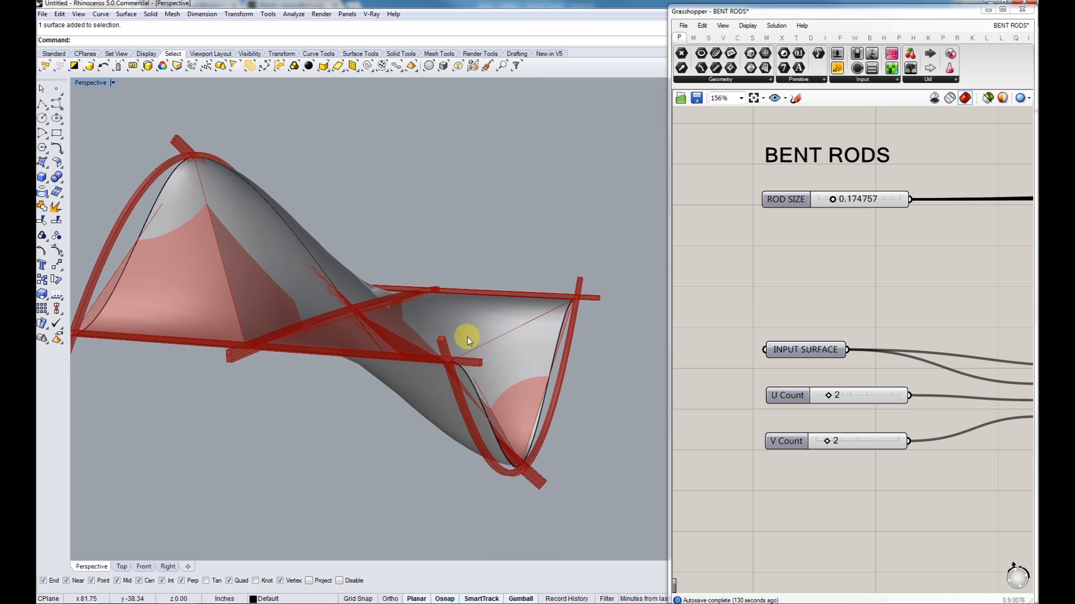
pyautogui.moveTo(497, 334); pyautogui.dragTo(488, 351, button='right')
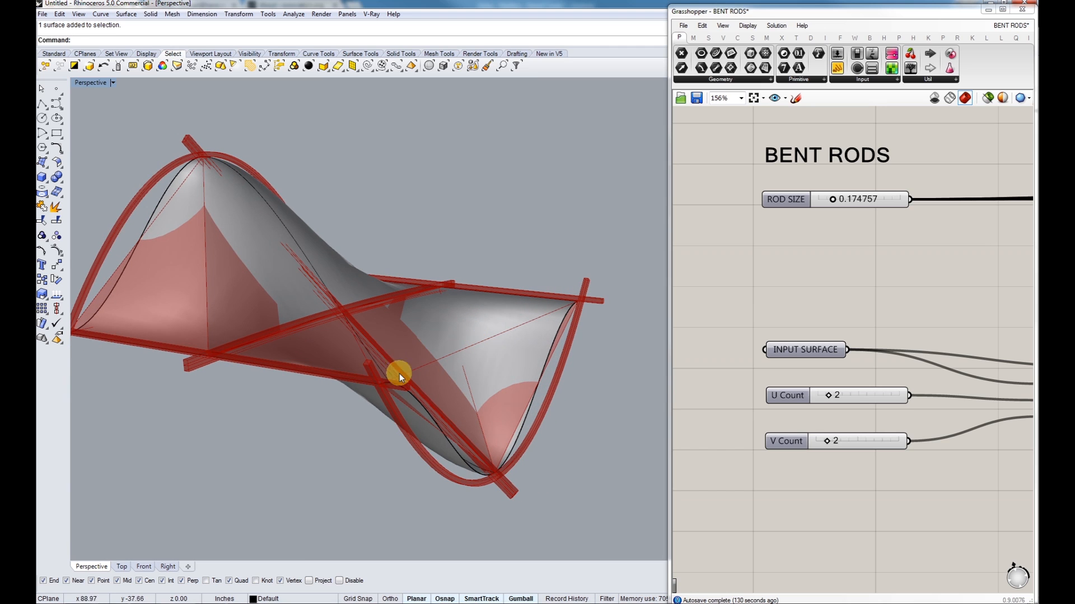
pyautogui.moveTo(417, 364); pyautogui.dragTo(409, 317, button='right')
# Hide the source surface and inspect the rod preview on its own from several sides
pyautogui.click(384, 283)
pyautogui.hotkey('ctrl', 'h')
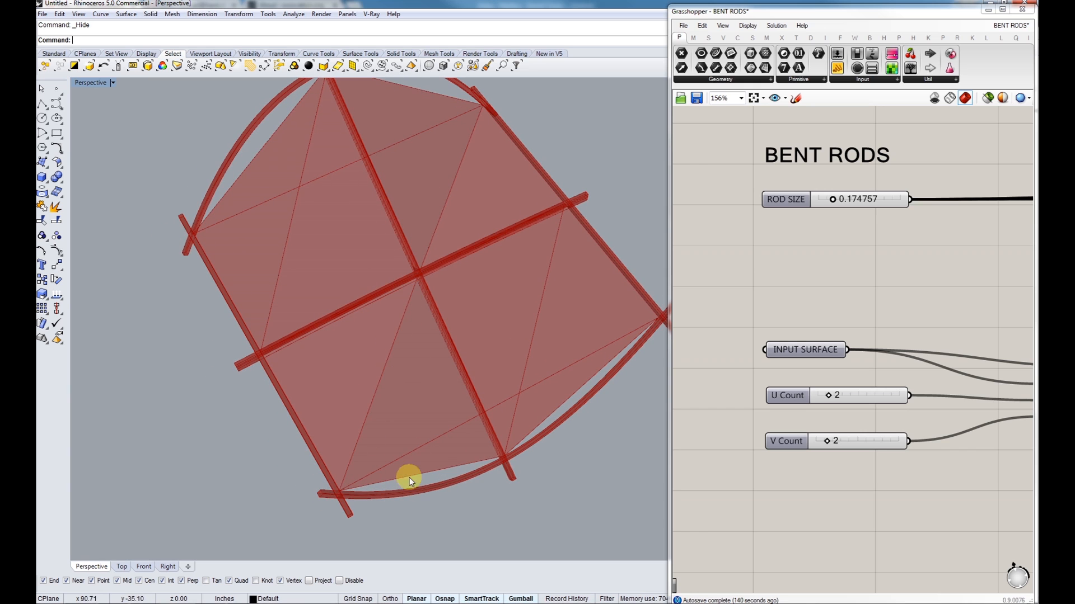
pyautogui.moveTo(492, 459); pyautogui.dragTo(459, 303, button='right')
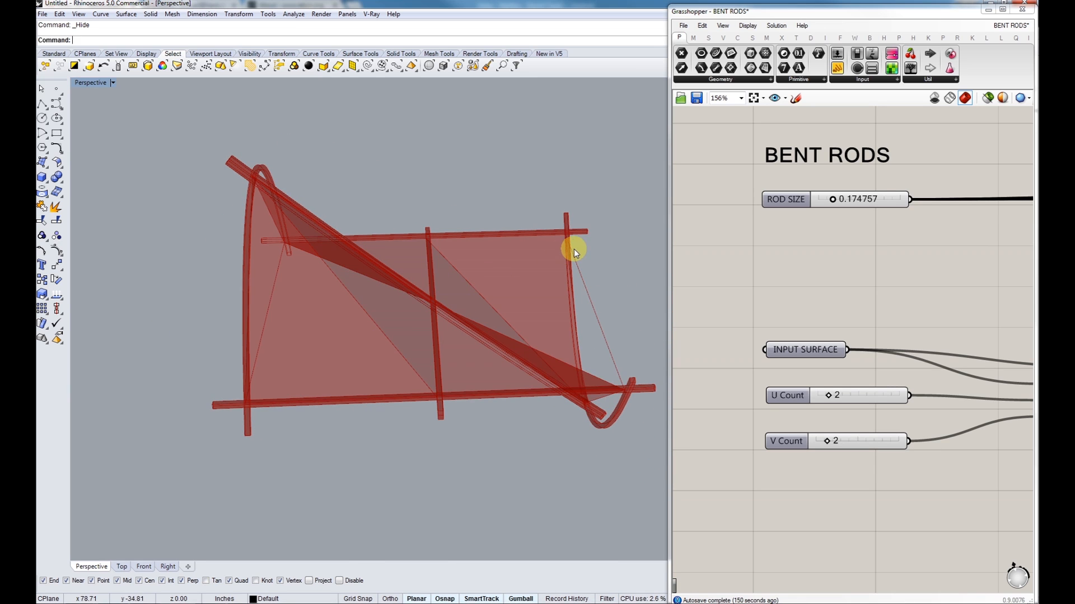
pyautogui.moveTo(552, 217); pyautogui.dragTo(385, 338, button='right')
pyautogui.moveTo(471, 280); pyautogui.dragTo(409, 327, button='right')
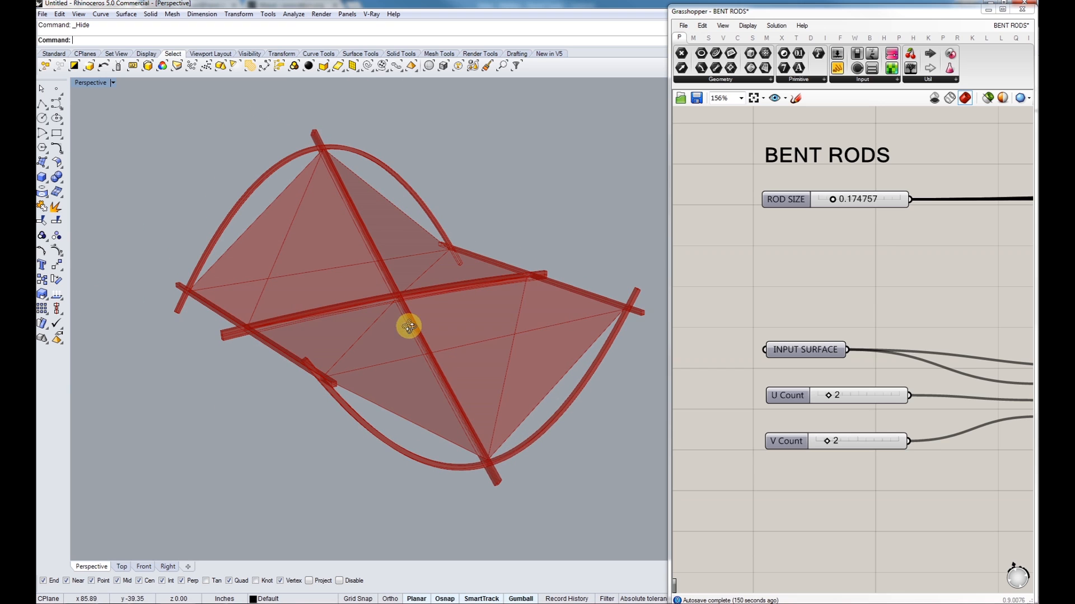
# Reduce the ROD SIZE value to 0.089560 for thinner rods
pyautogui.moveTo(832, 294); pyautogui.dragTo(787, 297, button='right')
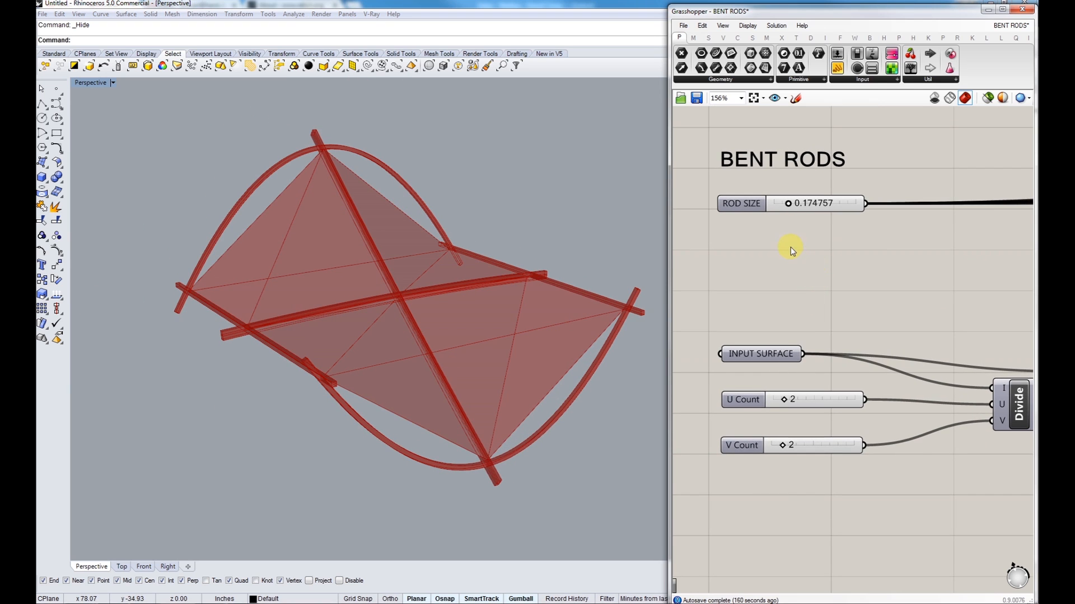
pyautogui.moveTo(790, 247); pyautogui.dragTo(815, 279, button='right')
pyautogui.scroll(3, 815, 249)
pyautogui.moveTo(814, 229)
pyautogui.mouseDown()
pyautogui.moveTo(786, 232)
pyautogui.moveTo(844, 234)
pyautogui.moveTo(790, 235)
pyautogui.moveTo(829, 234)
pyautogui.moveTo(800, 236)
pyautogui.mouseUp()
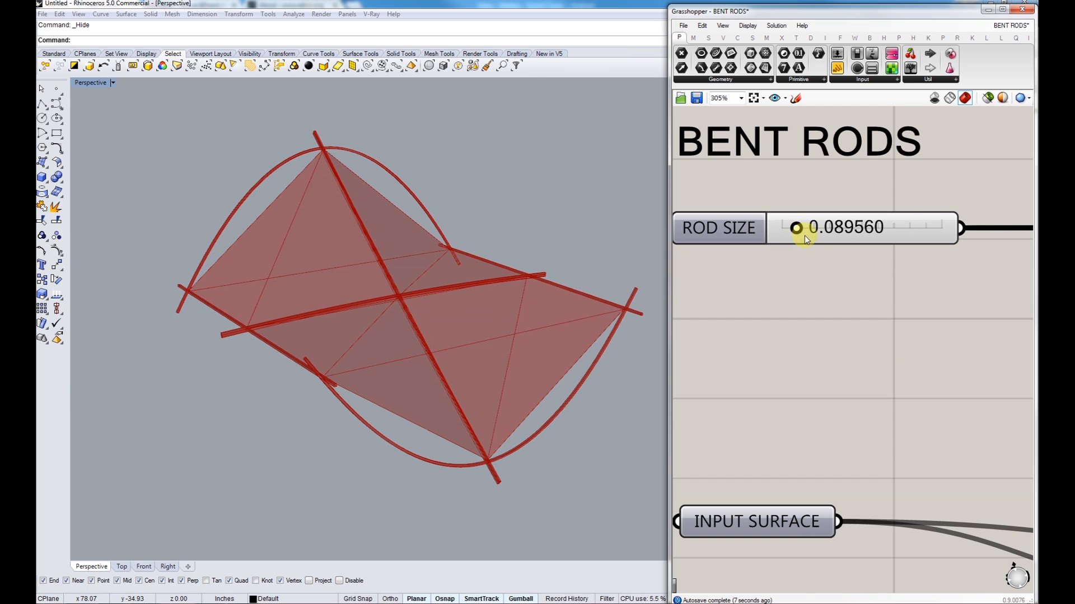
# Try a U Count of 8 for the rod grid, inspect the denser rods, and return it to 2
pyautogui.moveTo(758, 396); pyautogui.dragTo(788, 283, button='right')
pyautogui.moveTo(698, 457); pyautogui.dragTo(742, 319, button='right')
pyautogui.moveTo(526, 317); pyautogui.dragTo(445, 368, button='right')
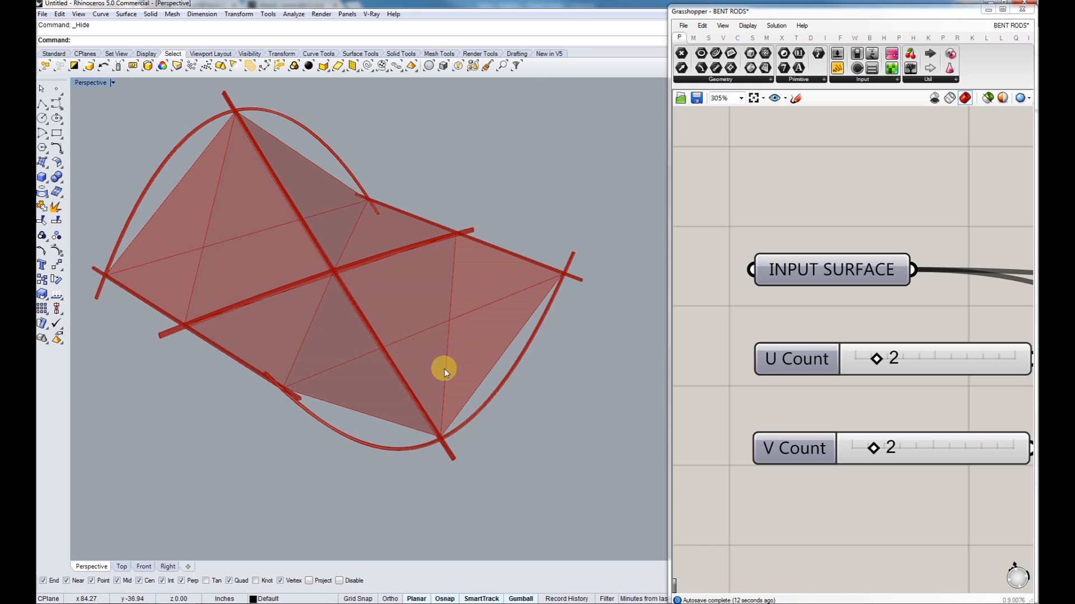
pyautogui.moveTo(298, 274); pyautogui.dragTo(345, 266, button='right')
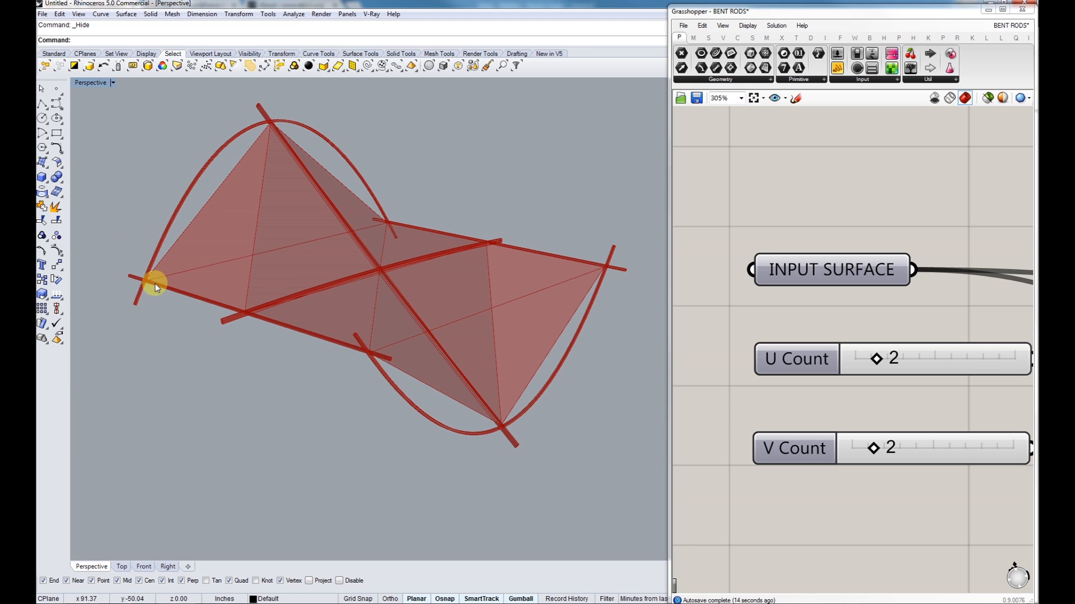
pyautogui.moveTo(206, 280); pyautogui.dragTo(411, 344, button='right')
pyautogui.moveTo(810, 392); pyautogui.dragTo(767, 385, button='right')
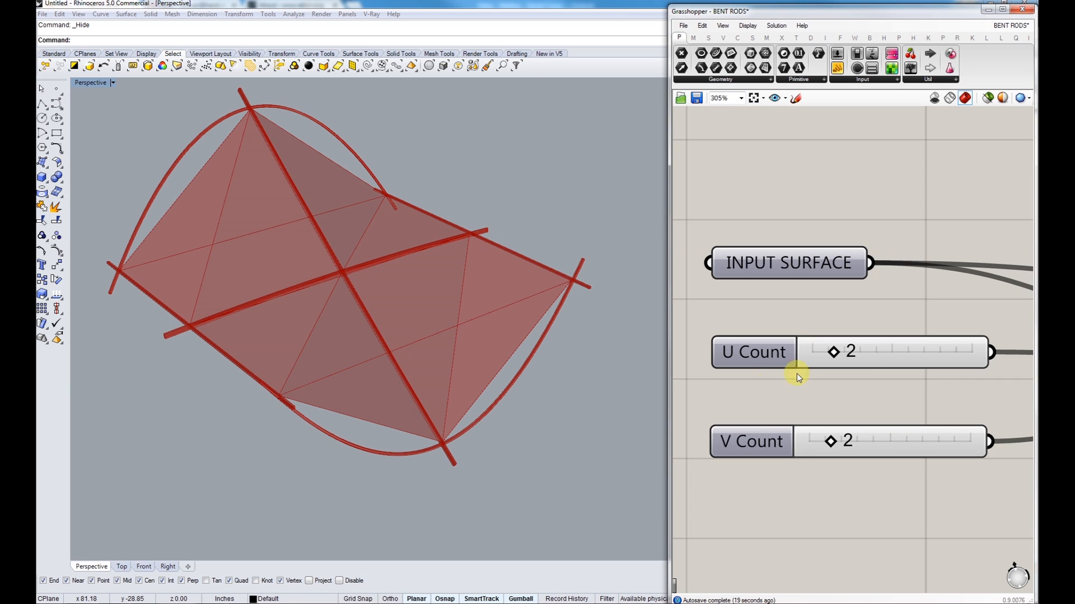
pyautogui.moveTo(835, 354); pyautogui.dragTo(893, 350)
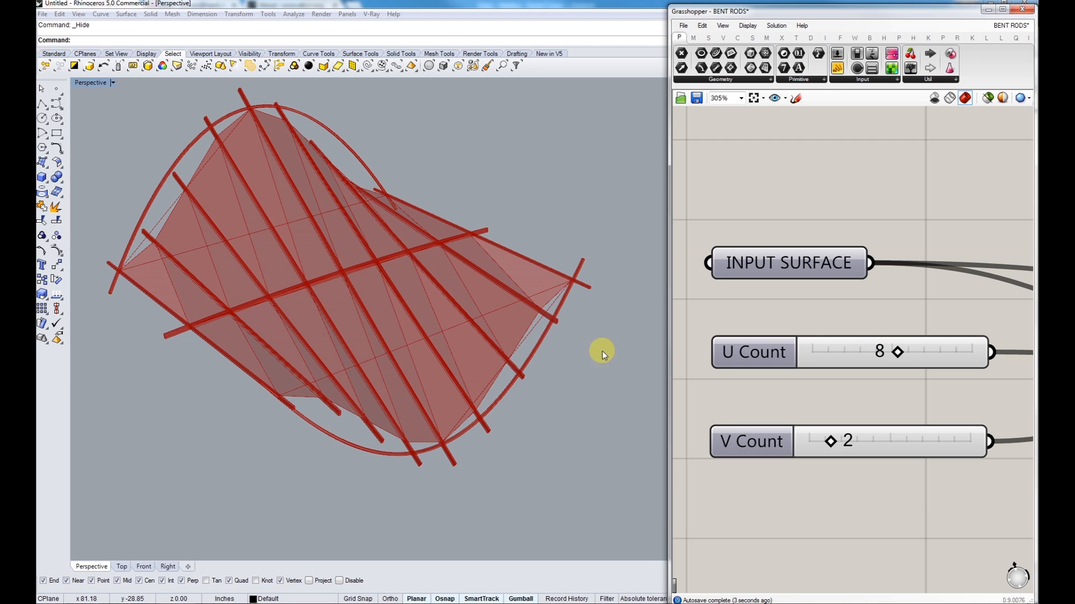
pyautogui.moveTo(385, 375); pyautogui.dragTo(552, 392, button='right')
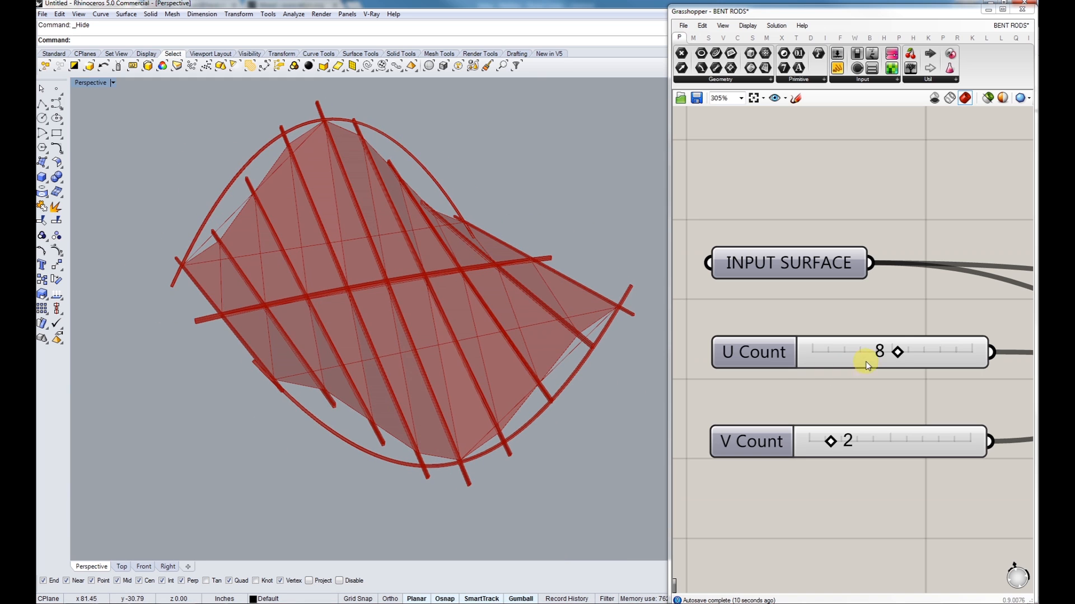
pyautogui.moveTo(902, 351); pyautogui.dragTo(836, 355)
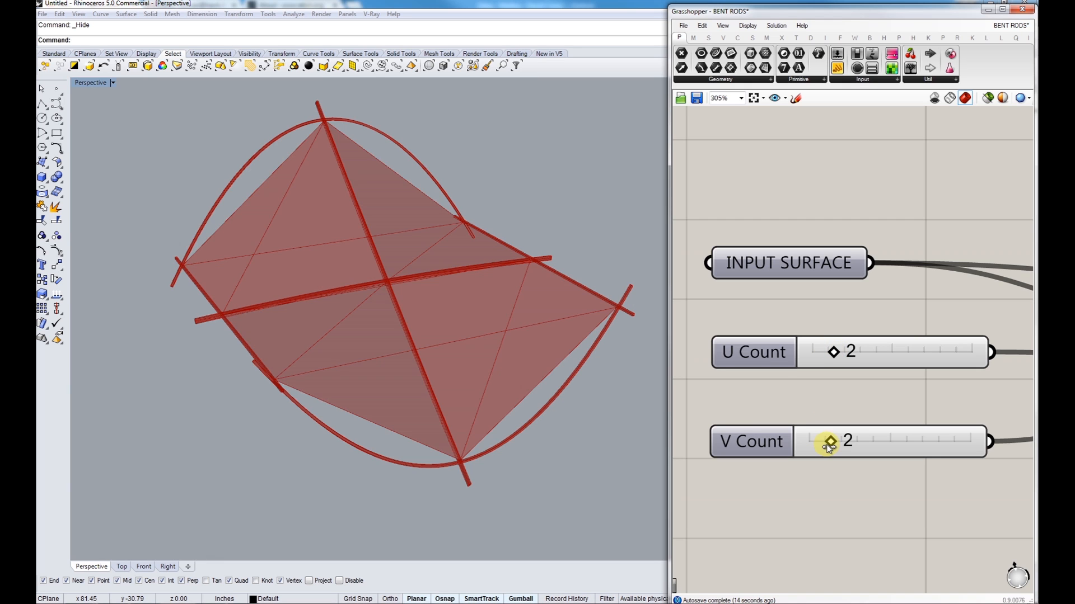
# Set the V Count to 14 and inspect the whole rod structure and definition
pyautogui.moveTo(827, 445); pyautogui.dragTo(786, 439, button='right')
pyautogui.moveTo(788, 439); pyautogui.dragTo(914, 442)
pyautogui.moveTo(269, 336); pyautogui.dragTo(391, 329, button='right')
pyautogui.scroll(-4, 447, 283)
pyautogui.scroll(-6, 780, 317)
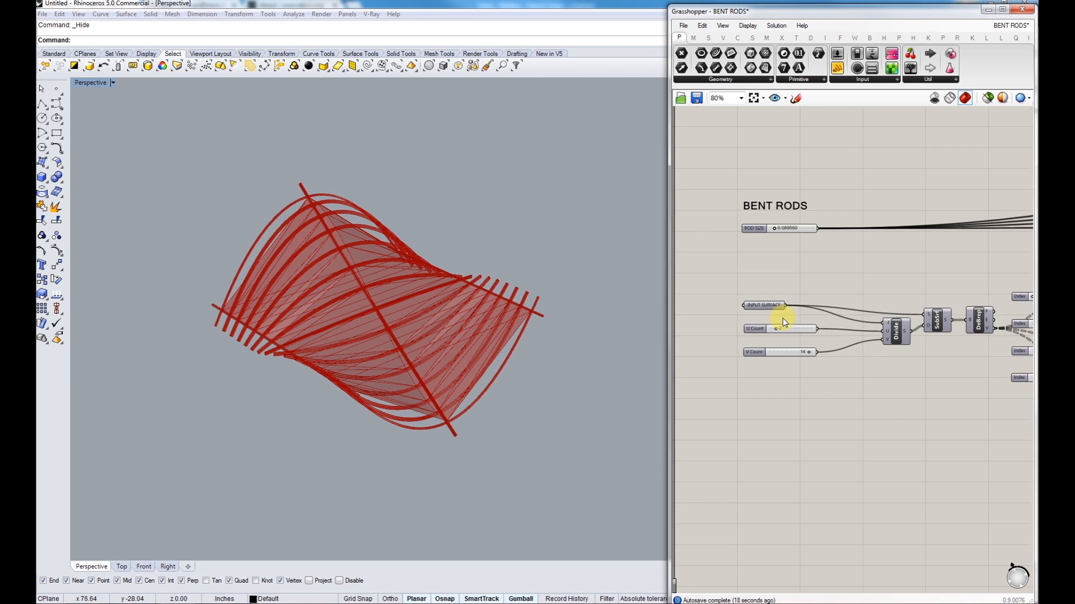
pyautogui.scroll(-4, 778, 353)
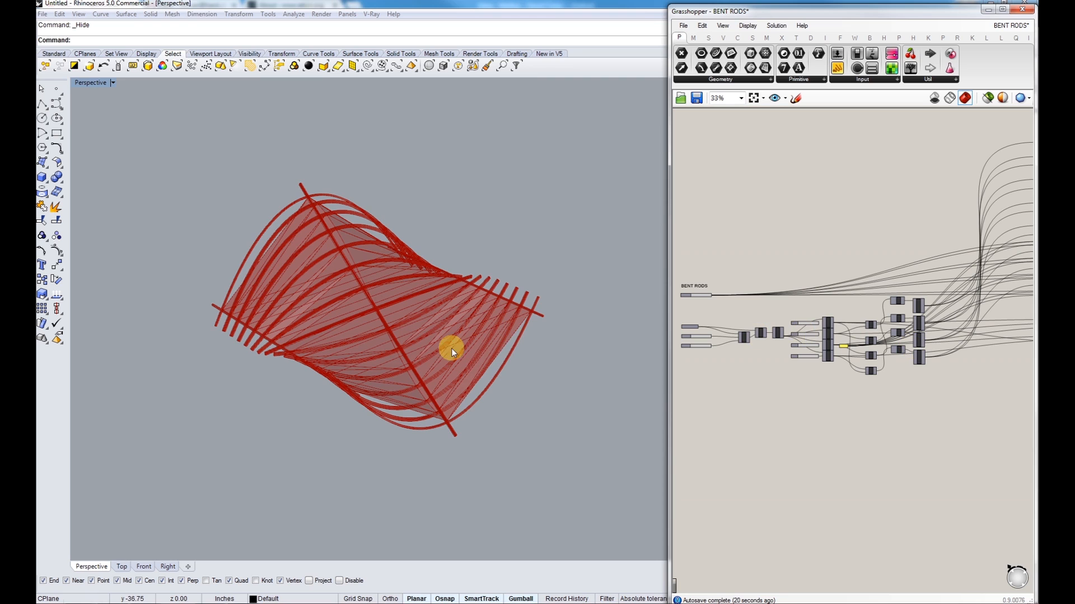
# Unhide the source surface and turn on its control points
pyautogui.keyDown('shift'); pyautogui.moveTo(508, 335); pyautogui.dragTo(431, 291, button='right'); pyautogui.keyUp('shift')
pyautogui.moveTo(394, 251); pyautogui.dragTo(456, 291, button='right')
pyautogui.write('Show')
pyautogui.press('Return')
pyautogui.click(436, 337)
pyautogui.click(58, 252)
pyautogui.keyDown('shift'); pyautogui.moveTo(273, 258); pyautogui.dragTo(179, 291, button='right'); pyautogui.keyUp('shift')
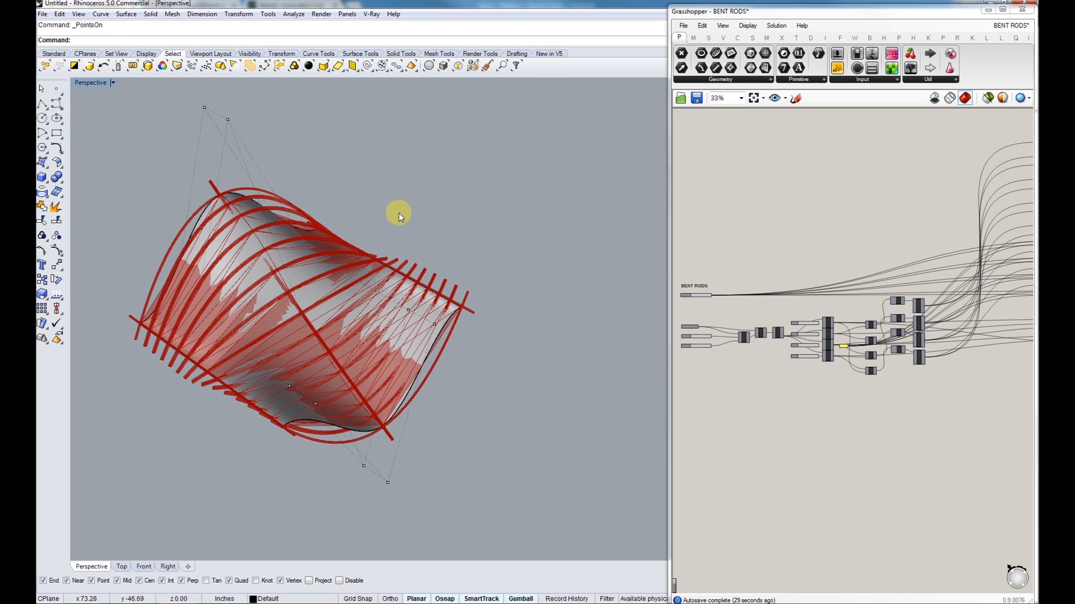
# Try reshaping the surface by moving its control points, undo the edits and turn the points off
pyautogui.moveTo(399, 212); pyautogui.dragTo(495, 337)
pyautogui.keyDown('shift'); pyautogui.moveTo(483, 316); pyautogui.dragTo(463, 340, button='right'); pyautogui.keyUp('shift')
pyautogui.moveTo(437, 348); pyautogui.dragTo(560, 423)
pyautogui.moveTo(463, 422); pyautogui.dragTo(334, 394, button='right')
pyautogui.moveTo(300, 384); pyautogui.dragTo(291, 429)
pyautogui.moveTo(292, 431); pyautogui.dragTo(311, 320, button='right')
pyautogui.moveTo(300, 214); pyautogui.dragTo(382, 253)
pyautogui.moveTo(382, 253); pyautogui.dragTo(357, 185, button='right')
pyautogui.moveTo(325, 199); pyautogui.dragTo(408, 176)
pyautogui.moveTo(393, 278); pyautogui.dragTo(469, 398, button='right')
pyautogui.hotkey('ctrl', 'z')
pyautogui.press('Escape')
# Trace the definition through to its end and examine the ROPE, STICKS and Srf output parameters
pyautogui.moveTo(897, 390); pyautogui.dragTo(767, 382, button='right')
pyautogui.moveTo(941, 356); pyautogui.dragTo(771, 358, button='right')
pyautogui.moveTo(848, 347); pyautogui.dragTo(819, 354, button='right')
pyautogui.scroll(-5, 867, 294)
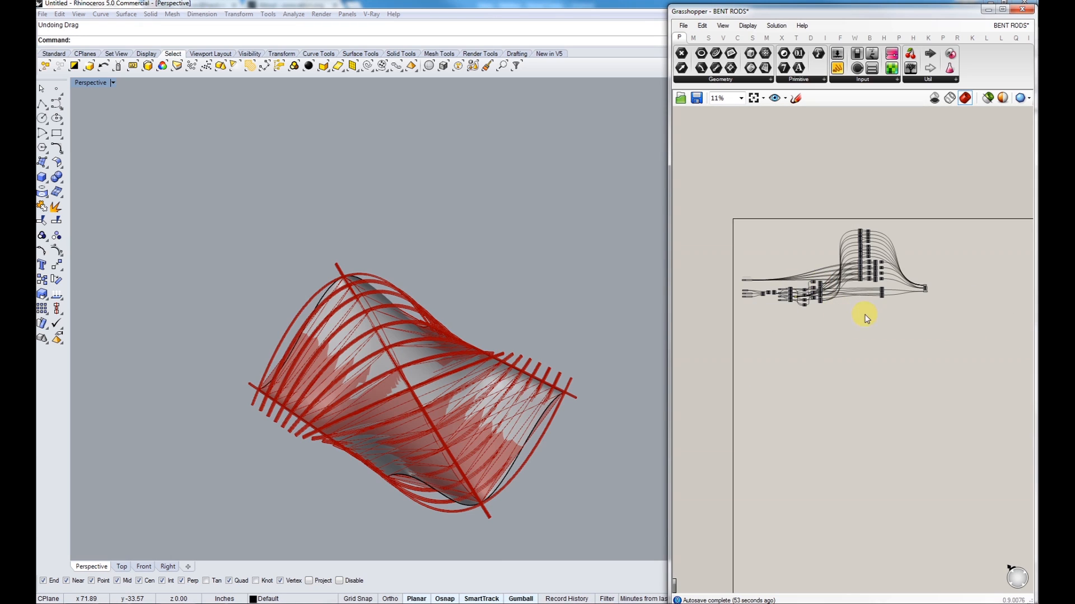
pyautogui.scroll(10, 825, 284)
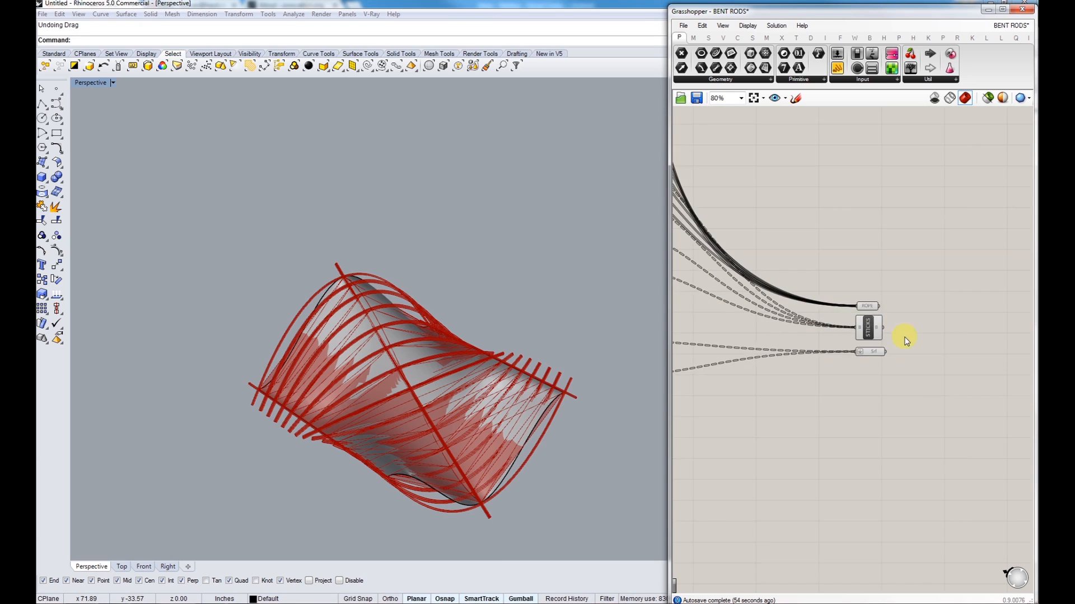
pyautogui.scroll(2, 871, 317)
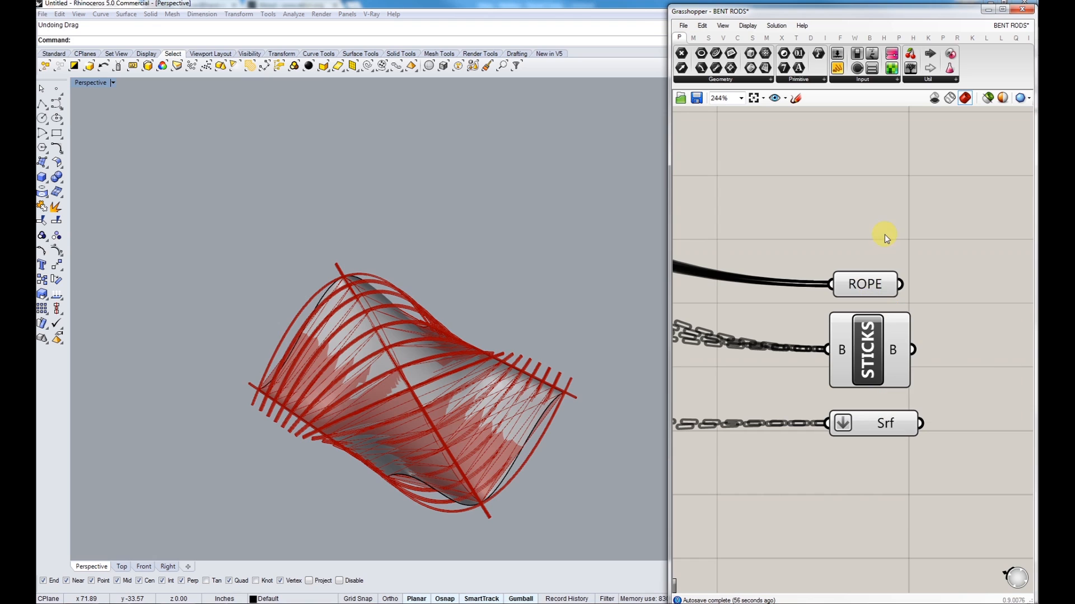
pyautogui.moveTo(929, 234); pyautogui.dragTo(845, 531)
pyautogui.moveTo(863, 409); pyautogui.dragTo(816, 412, button='right')
pyautogui.click(904, 282)
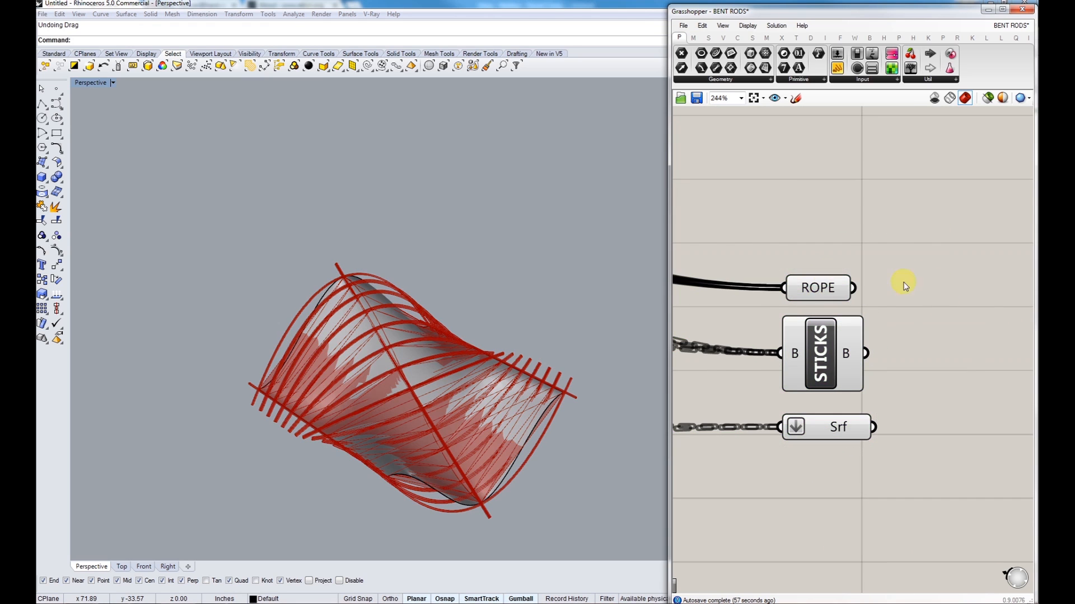
# Select the ROPE parameter to highlight its curves in the model, and move it slightly away from the STICKS component
pyautogui.click(819, 287)
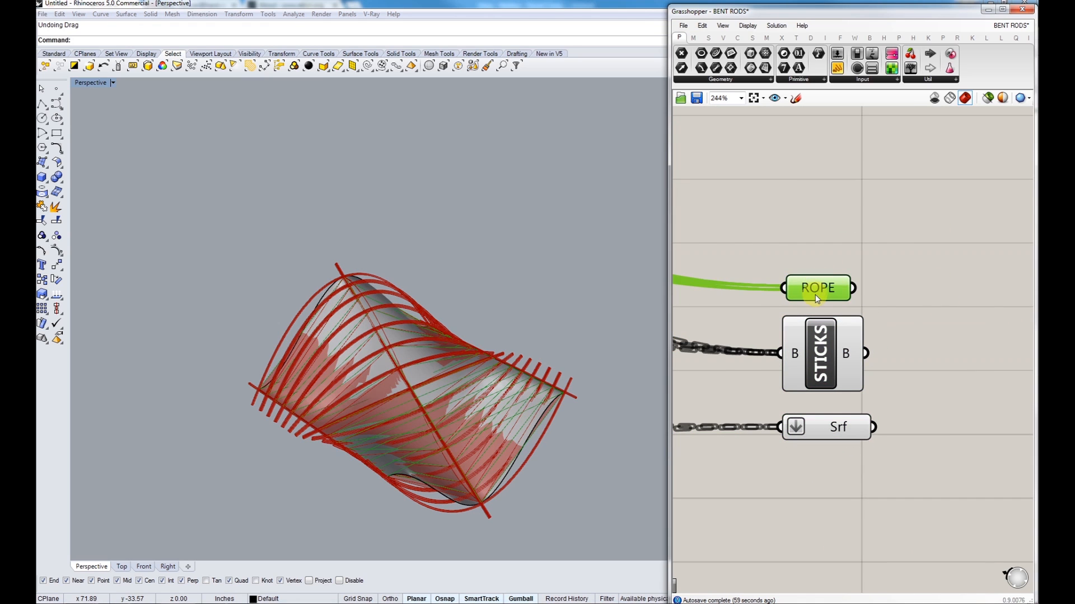
pyautogui.moveTo(837, 428)
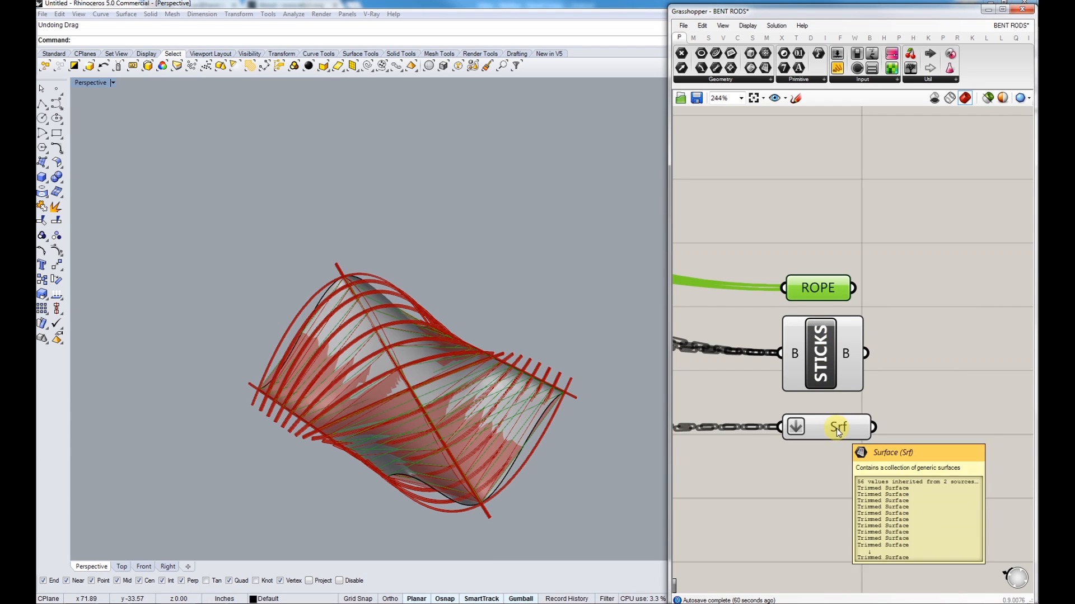
pyautogui.click(944, 303)
pyautogui.moveTo(935, 299); pyautogui.dragTo(889, 302, button='right')
pyautogui.click(780, 290)
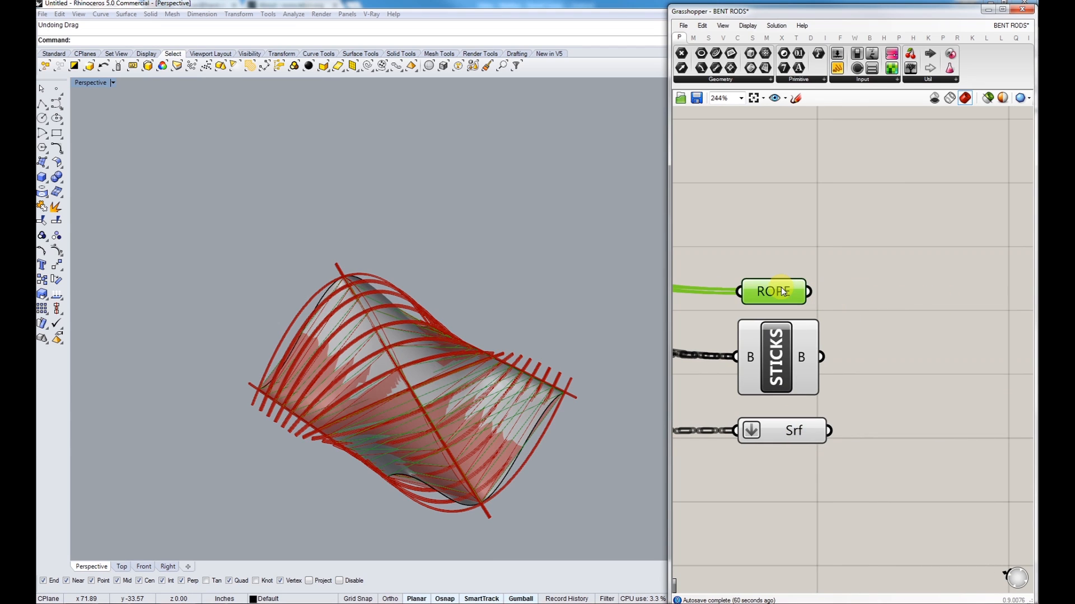
pyautogui.moveTo(782, 289)
pyautogui.moveTo(779, 296); pyautogui.dragTo(781, 284)
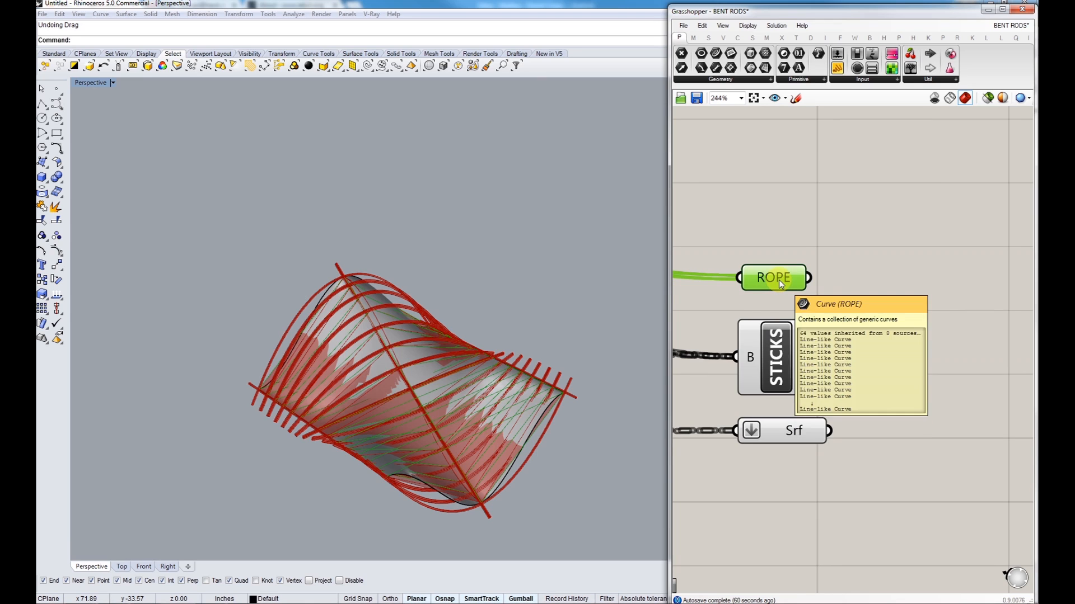
# Bake the ROPE curves into the Rhino model and select one of the baked curves to check it
pyautogui.middleClick(780, 281)
pyautogui.click(801, 300)
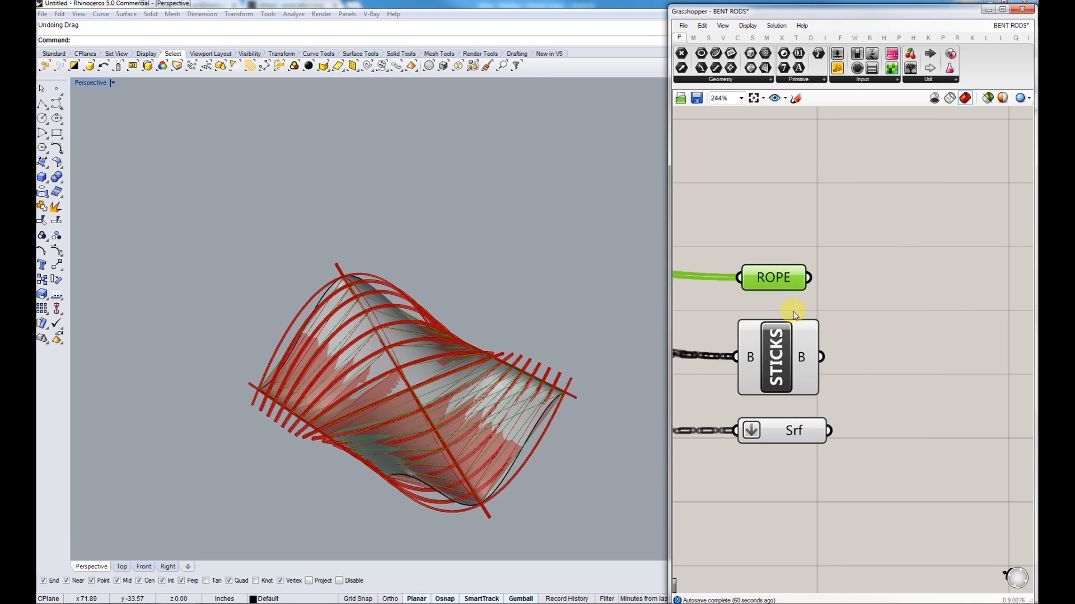
pyautogui.keyDown('shift'); pyautogui.moveTo(536, 316); pyautogui.dragTo(526, 270, button='right'); pyautogui.keyUp('shift')
pyautogui.click(90, 66)
pyautogui.keyDown('shift'); pyautogui.moveTo(357, 295); pyautogui.dragTo(344, 263, button='right'); pyautogui.keyUp('shift')
pyautogui.moveTo(375, 249); pyautogui.dragTo(469, 390, button='right')
pyautogui.moveTo(420, 358); pyautogui.dragTo(478, 307, button='right')
pyautogui.click(510, 375)
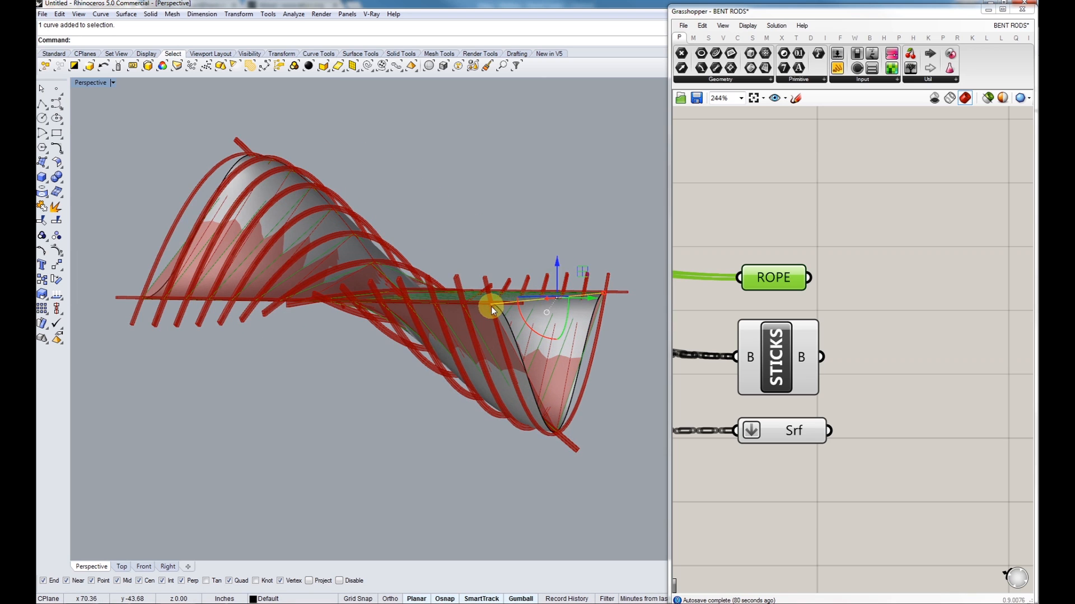
pyautogui.moveTo(608, 289)
pyautogui.mouseDown(button='right')
pyautogui.moveTo(595, 304)
pyautogui.moveTo(621, 284)
pyautogui.mouseUp(button='right')
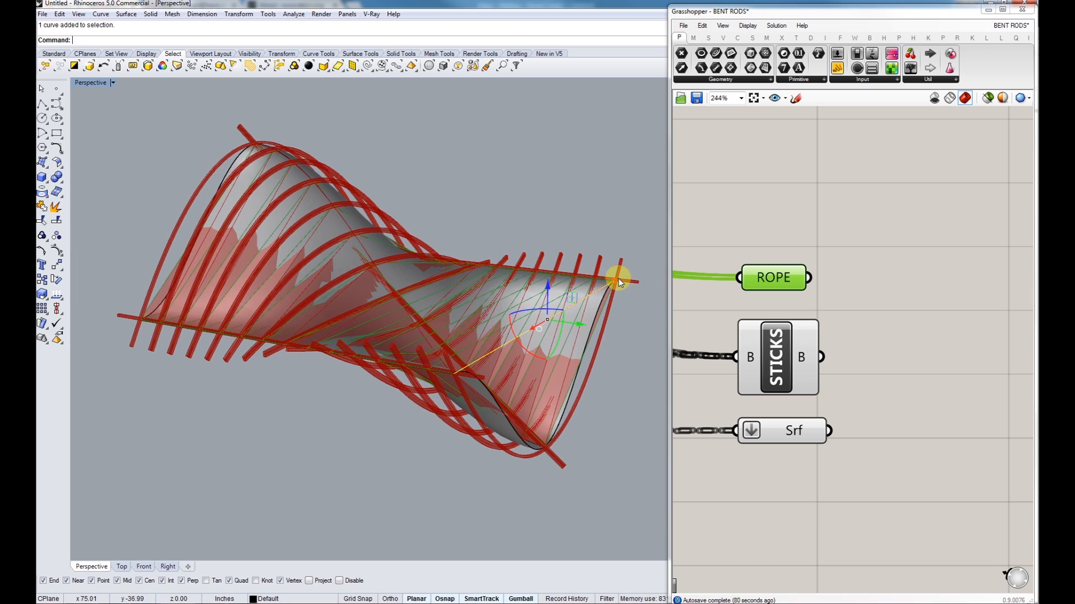
pyautogui.moveTo(441, 364)
pyautogui.mouseDown(button='right')
pyautogui.moveTo(428, 409)
pyautogui.moveTo(434, 368)
pyautogui.mouseUp(button='right')
# Select all the baked rope curves without the source surface and group them
pyautogui.scroll(-8, 507, 311)
pyautogui.moveTo(325, 207); pyautogui.dragTo(624, 432)
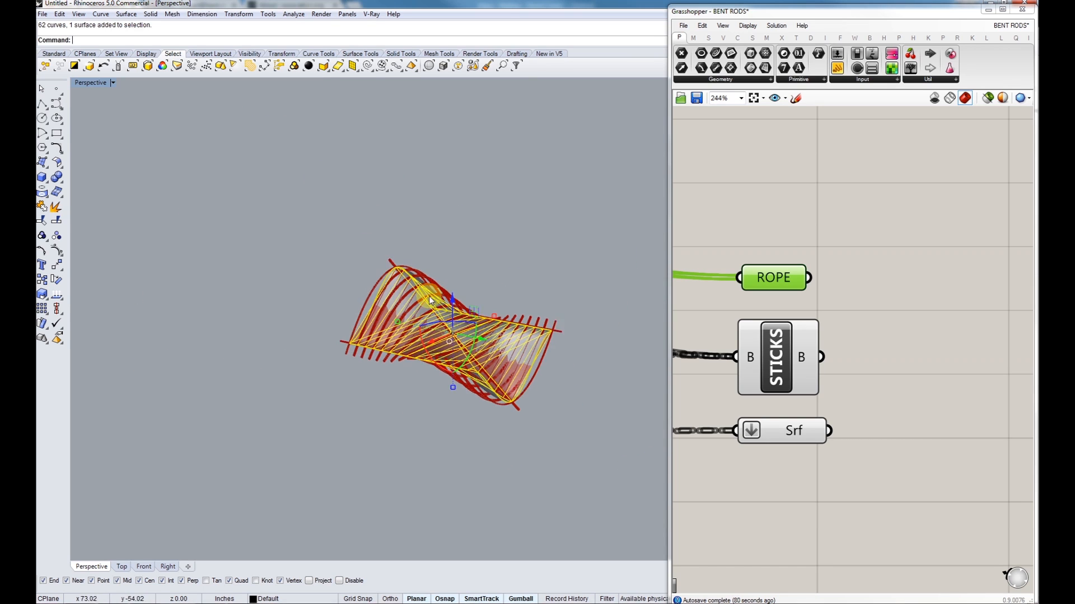
pyautogui.scroll(5, 348, 294)
pyautogui.keyDown('ctrl'); pyautogui.click(352, 296); pyautogui.keyUp('ctrl')
pyautogui.hotkey('ctrl', 'g')
pyautogui.press('Escape')
# Hide the source surface and deselect the ROPE parameter
pyautogui.keyDown('shift'); pyautogui.moveTo(352, 294); pyautogui.dragTo(344, 288, button='right'); pyautogui.keyUp('shift')
pyautogui.click(346, 287)
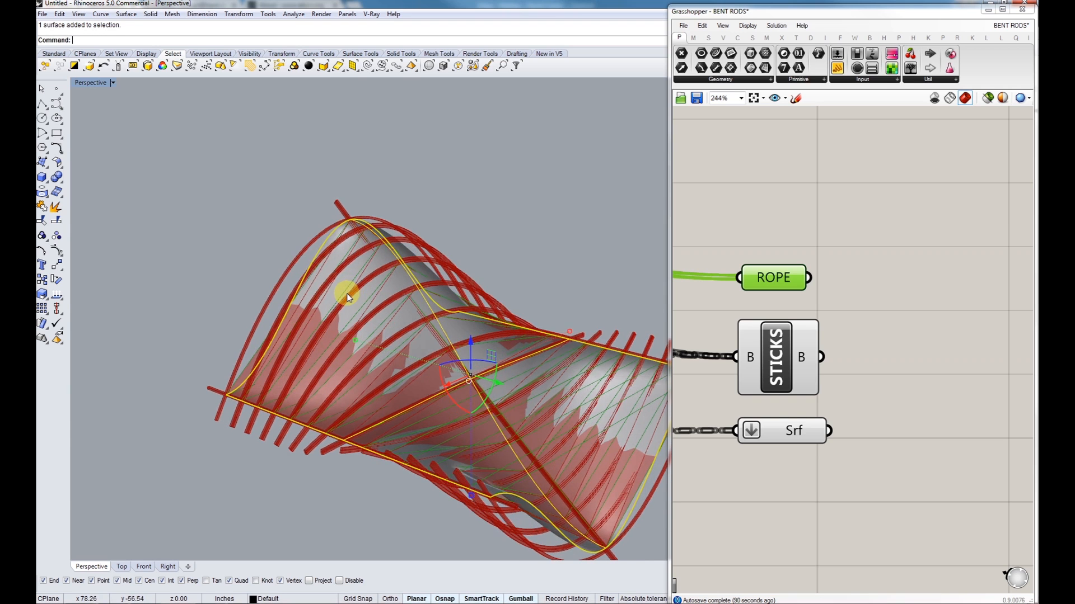
pyautogui.hotkey('ctrl', 'h')
pyautogui.scroll(-5, 360, 336)
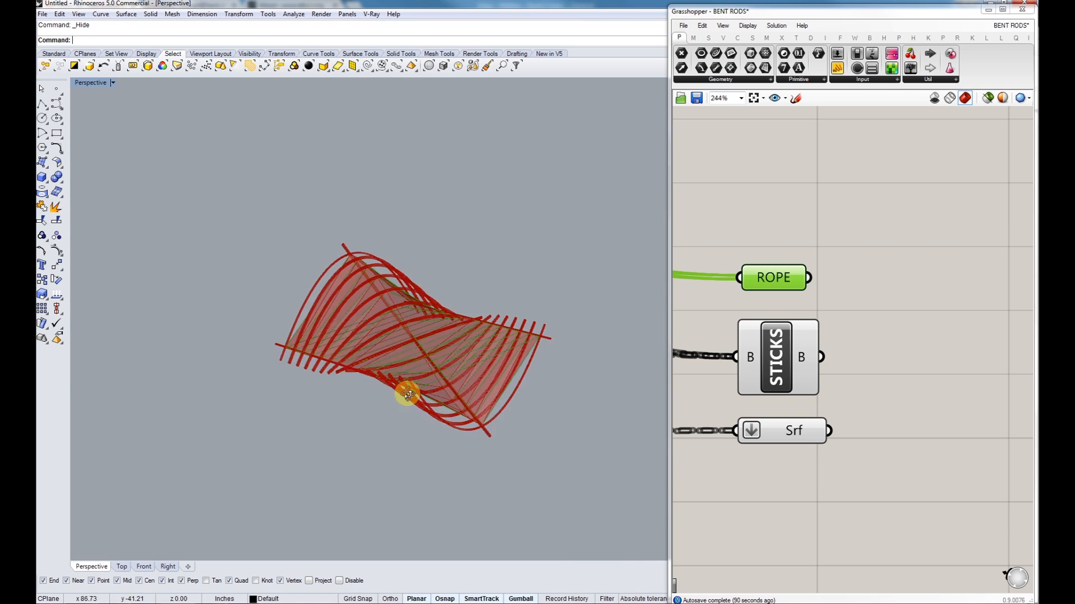
pyautogui.click(864, 318)
pyautogui.moveTo(864, 318); pyautogui.dragTo(872, 356, button='right')
pyautogui.moveTo(422, 412); pyautogui.dragTo(448, 358, button='right')
pyautogui.scroll(4, 418, 367)
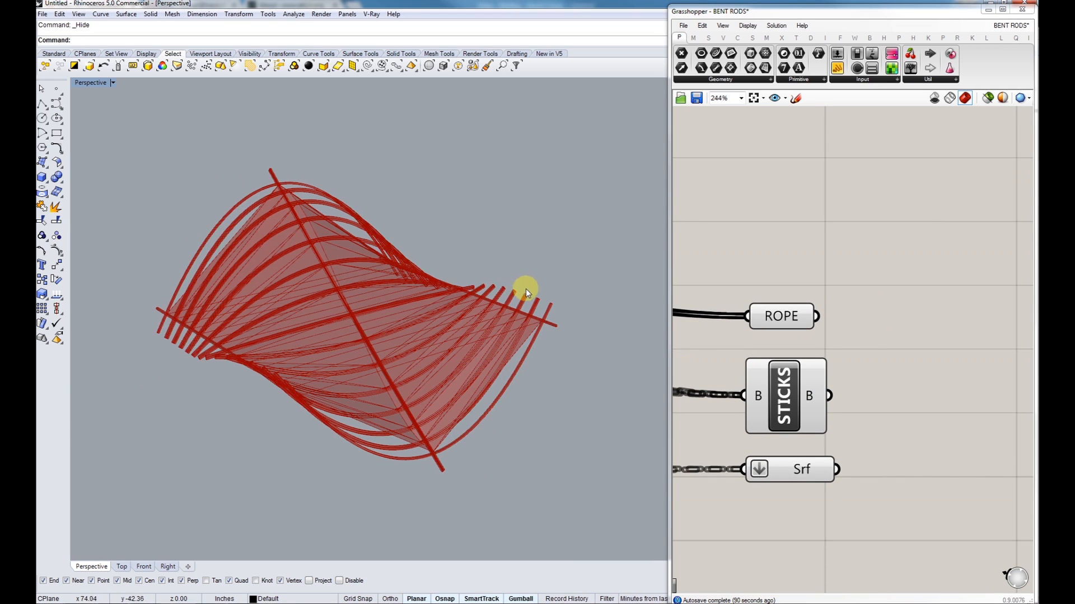
pyautogui.moveTo(267, 294); pyautogui.dragTo(580, 443, button='right')
# Bake the STICKS component into the model and select a baked rod to check it
pyautogui.click(785, 388)
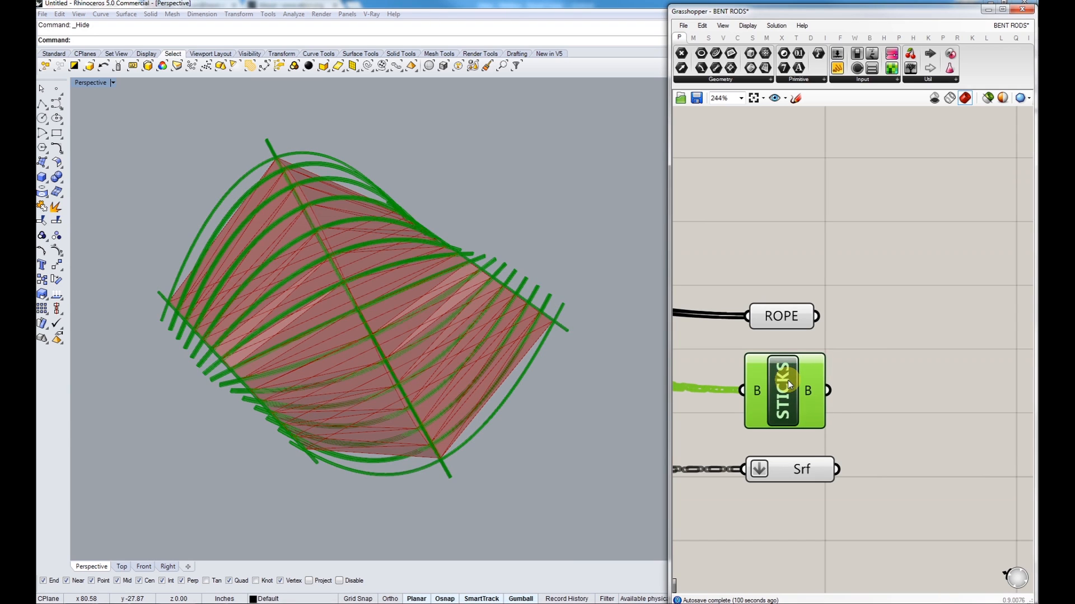
pyautogui.middleClick(787, 380)
pyautogui.click(809, 399)
pyautogui.moveTo(573, 415)
pyautogui.mouseDown(button='right')
pyautogui.moveTo(295, 403)
pyautogui.moveTo(309, 369)
pyautogui.moveTo(281, 394)
pyautogui.mouseUp(button='right')
pyautogui.click(340, 365)
pyautogui.click(92, 68)
pyautogui.moveTo(249, 286); pyautogui.dragTo(342, 319, button='right')
pyautogui.moveTo(408, 356); pyautogui.dragTo(436, 352, button='right')
pyautogui.click(601, 426)
pyautogui.moveTo(543, 400); pyautogui.dragTo(447, 409, button='right')
pyautogui.click(447, 408)
# Bake the surfaces of the Srf parameter into the model
pyautogui.click(787, 479)
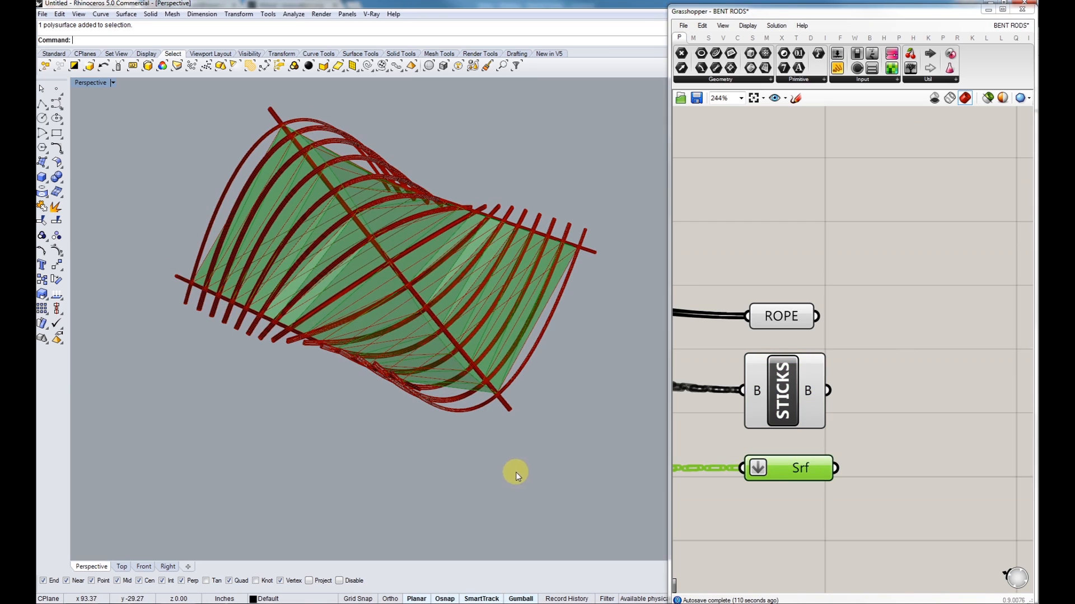
pyautogui.click(778, 486)
pyautogui.click(786, 465)
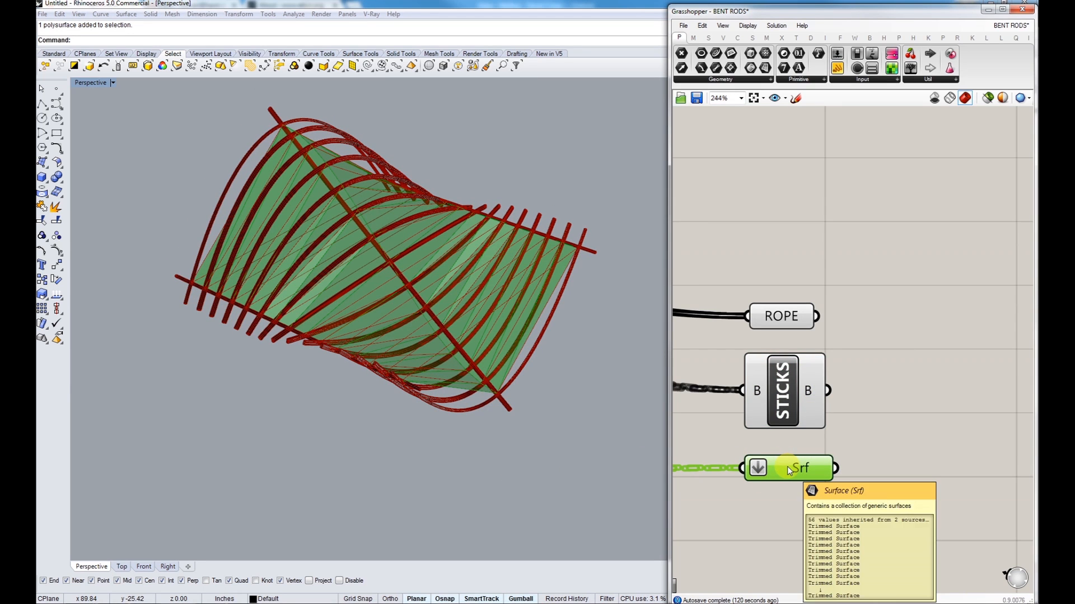
pyautogui.middleClick(786, 466)
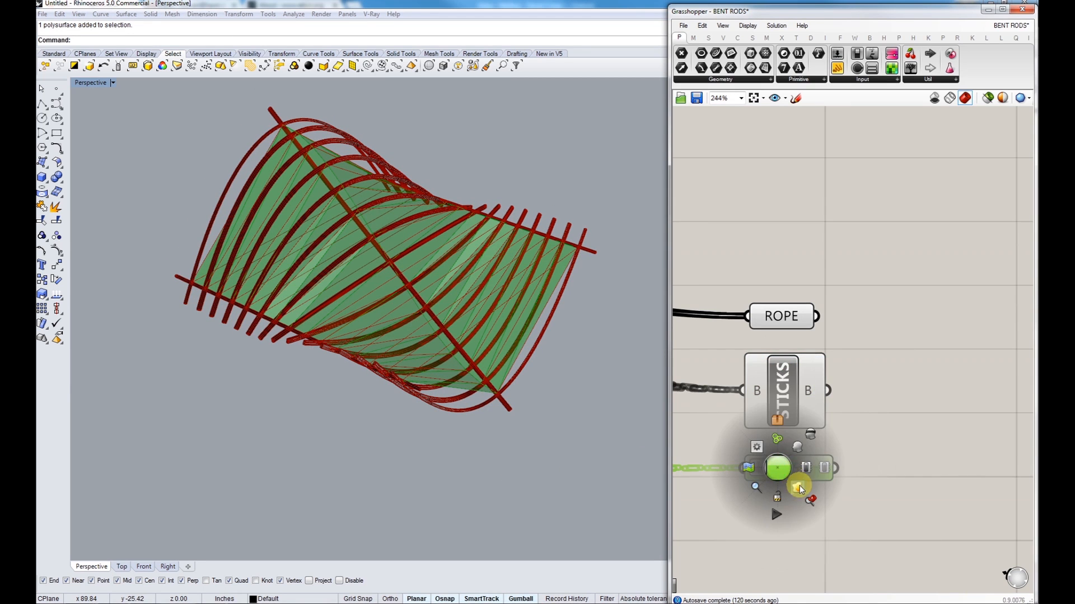
pyautogui.click(798, 488)
pyautogui.click(852, 325)
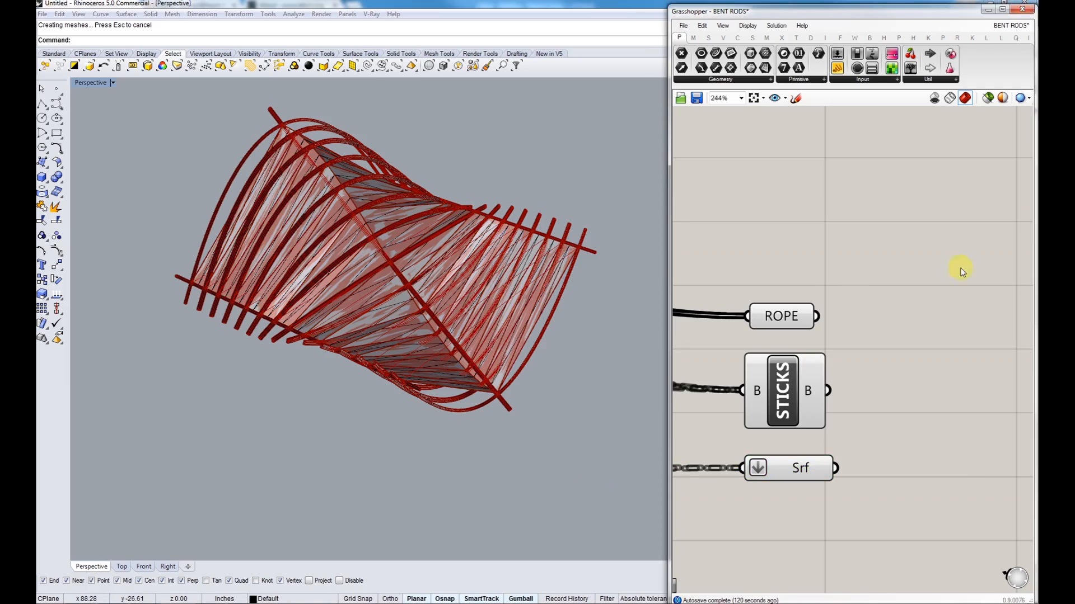
# Close the Grasshopper window and select all the baked panel surfaces
pyautogui.click(1023, 9)
pyautogui.moveTo(590, 216); pyautogui.dragTo(524, 395, button='right')
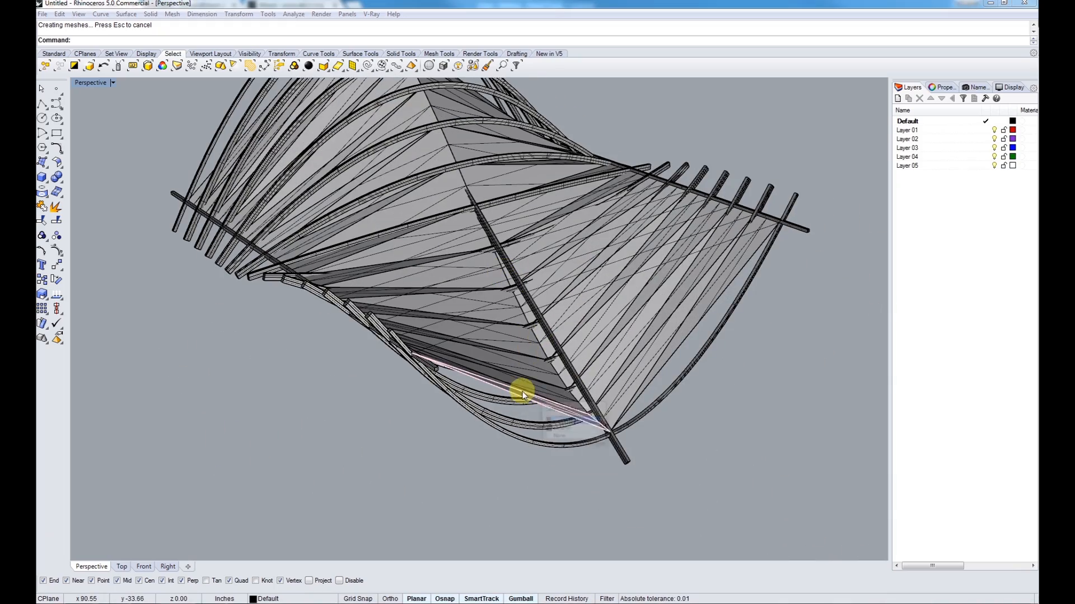
pyautogui.rightClick(524, 374)
pyautogui.click(87, 64)
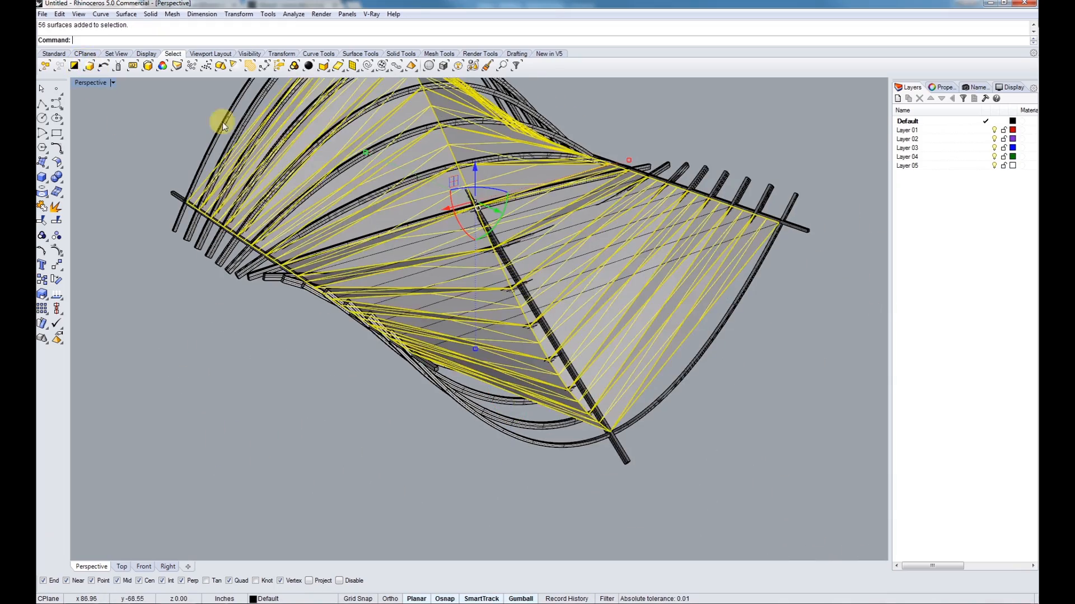
# Unroll the selected panel surfaces with UnrollSrf, keeping Explode and Labels at No
pyautogui.moveTo(529, 289); pyautogui.dragTo(435, 319, button='right')
pyautogui.write('U')
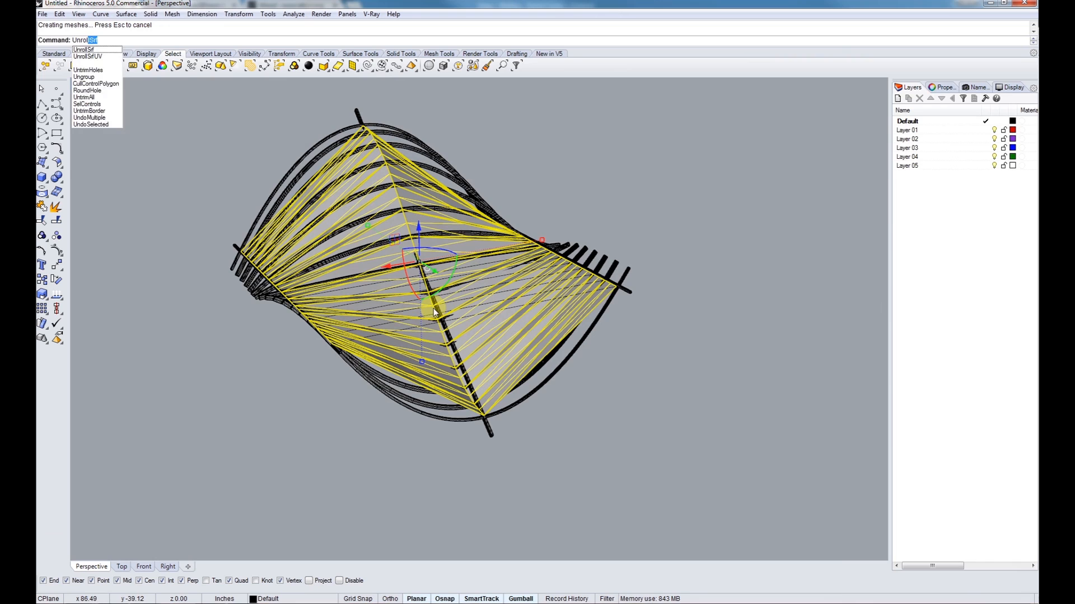
pyautogui.write('nroll')
pyautogui.press('Return')
pyautogui.moveTo(360, 259); pyautogui.dragTo(384, 240, button='right')
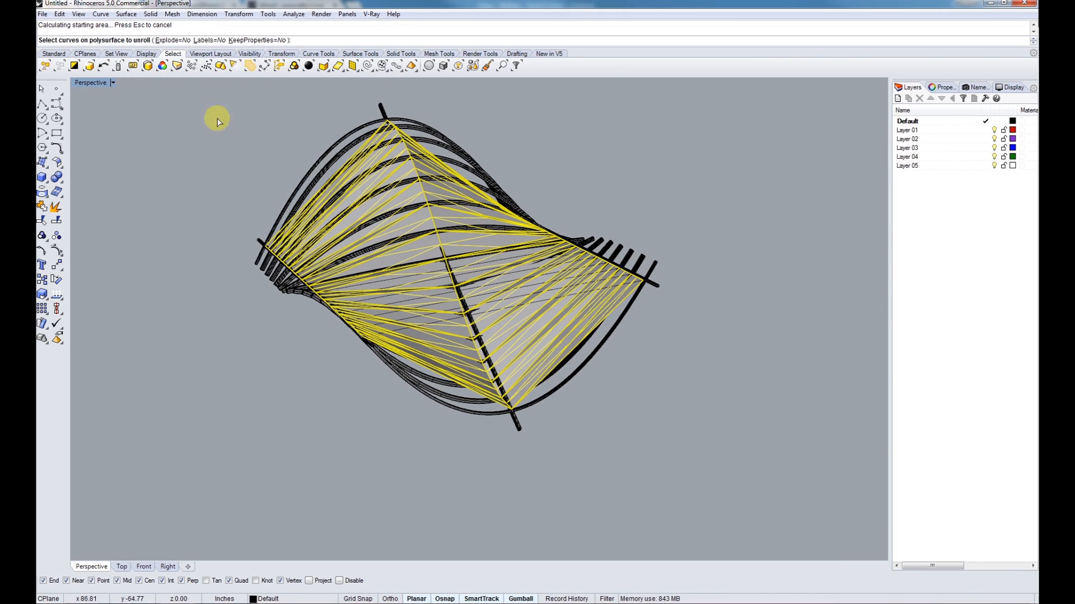
pyautogui.moveTo(257, 199); pyautogui.dragTo(306, 239, button='right')
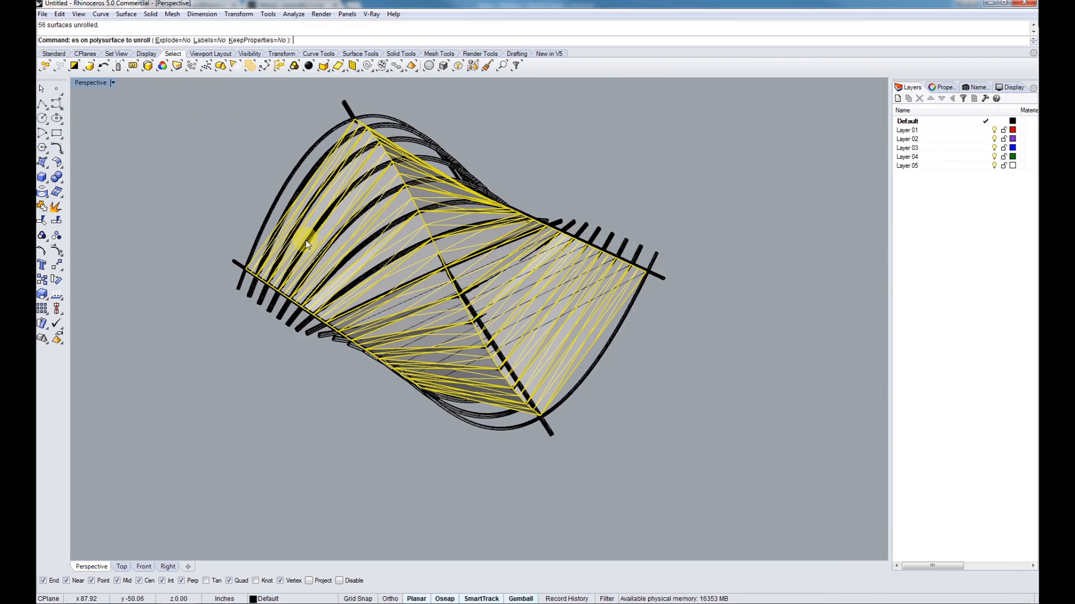
pyautogui.scroll(-13, 354, 220)
# Select the separately unrolled panels and delete them
pyautogui.moveTo(605, 162); pyautogui.dragTo(435, 339, button='right')
pyautogui.scroll(10, 715, 314)
pyautogui.click(646, 344)
pyautogui.moveTo(597, 275); pyautogui.dragTo(539, 367)
pyautogui.moveTo(542, 391); pyautogui.dragTo(559, 343, button='right')
pyautogui.scroll(-7, 551, 330)
pyautogui.keyDown('shift'); pyautogui.moveTo(450, 326); pyautogui.dragTo(605, 364, button='right'); pyautogui.keyUp('shift')
pyautogui.press('Delete')
# Move the baked panel surfaces out of the rod structure to a free spot beside it
pyautogui.keyDown('shift'); pyautogui.moveTo(100, 199); pyautogui.dragTo(246, 381, button='right'); pyautogui.keyUp('shift')
pyautogui.scroll(5, 240, 384)
pyautogui.scroll(3, 398, 375)
pyautogui.click(397, 375)
pyautogui.moveTo(398, 375); pyautogui.dragTo(673, 379)
pyautogui.keyDown('shift'); pyautogui.moveTo(639, 371); pyautogui.dragTo(449, 400, button='right'); pyautogui.keyUp('shift')
# Unroll the half of the moved panels farther from the rods as one polysurface
pyautogui.click(541, 387)
pyautogui.moveTo(498, 424); pyautogui.dragTo(447, 197)
pyautogui.moveTo(449, 199); pyautogui.dragTo(480, 367, button='right')
pyautogui.keyDown('shift'); pyautogui.moveTo(446, 277); pyautogui.dragTo(477, 261, button='right'); pyautogui.keyUp('shift')
pyautogui.click(478, 269)
pyautogui.write('Unr')
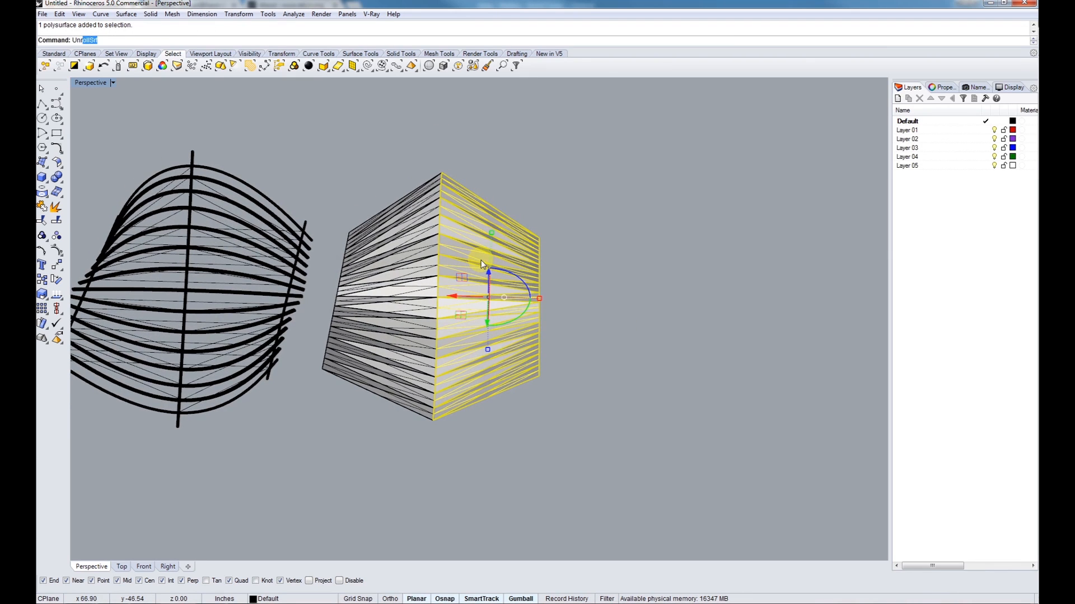
pyautogui.write('ol')
pyautogui.press('Return')
pyautogui.press('Return')
# Move the unrolled pattern of the first half closer to the panels
pyautogui.moveTo(401, 305); pyautogui.dragTo(428, 308, button='right')
pyautogui.scroll(-6, 415, 307)
pyautogui.keyDown('shift'); pyautogui.moveTo(586, 312); pyautogui.dragTo(386, 314, button='right'); pyautogui.keyUp('shift')
pyautogui.click(747, 372)
pyautogui.moveTo(747, 374); pyautogui.dragTo(478, 423)
pyautogui.moveTo(220, 346); pyautogui.dragTo(392, 408, button='right')
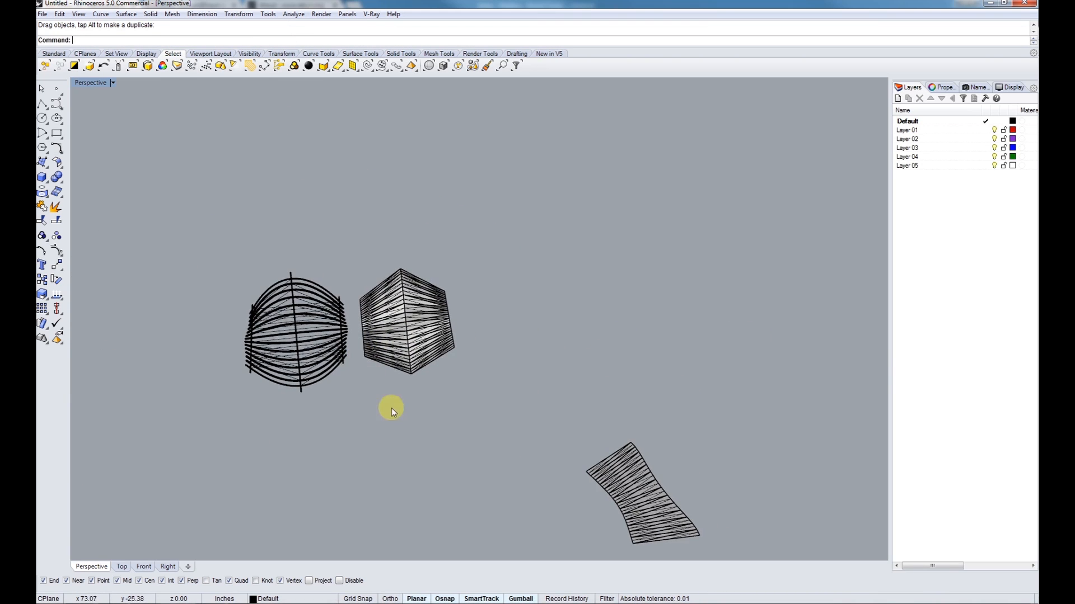
# Unroll the other half of the panels and move its pattern close to the first unrolled pattern
pyautogui.press('Return')
pyautogui.scroll(-8, 386, 249)
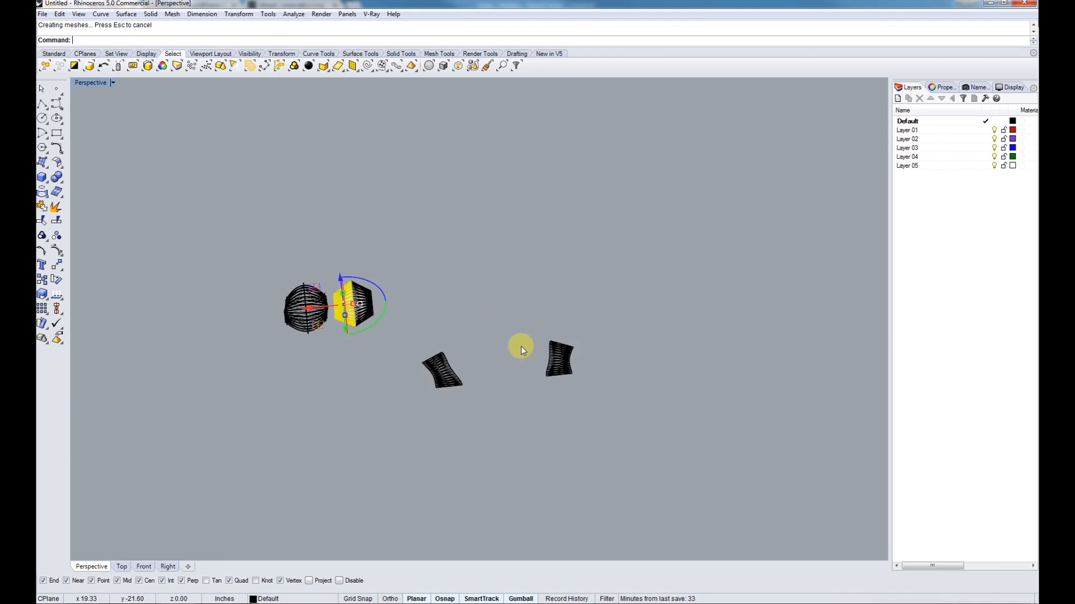
pyautogui.scroll(5, 551, 357)
pyautogui.click(580, 365)
pyautogui.keyDown('shift'); pyautogui.moveTo(581, 364); pyautogui.dragTo(275, 397); pyautogui.keyUp('shift')
pyautogui.keyDown('shift'); pyautogui.moveTo(269, 394); pyautogui.dragTo(403, 341, button='right'); pyautogui.keyUp('shift')
pyautogui.click(324, 340)
# Examine the rod ends and their crossings with the straight edge rods up close
pyautogui.scroll(6, 324, 341)
pyautogui.moveTo(335, 339); pyautogui.dragTo(417, 361, button='right')
pyautogui.click(410, 367)
pyautogui.scroll(6, 417, 364)
pyautogui.keyDown('shift'); pyautogui.moveTo(363, 381); pyautogui.dragTo(460, 402, button='right'); pyautogui.keyUp('shift')
pyautogui.scroll(4, 410, 351)
pyautogui.click(414, 372)
pyautogui.click(405, 381)
pyautogui.scroll(4, 414, 400)
pyautogui.keyDown('shift'); pyautogui.click(389, 396); pyautogui.keyUp('shift')
pyautogui.moveTo(390, 396); pyautogui.dragTo(381, 361, button='right')
pyautogui.moveTo(215, 280); pyautogui.dragTo(241, 432, button='right')
pyautogui.keyDown('shift'); pyautogui.moveTo(371, 478); pyautogui.dragTo(360, 346, button='right'); pyautogui.keyUp('shift')
pyautogui.scroll(8, 364, 313)
# Select the outermost bent rod and explode it into separate faces
pyautogui.press('Escape')
pyautogui.scroll(-3, 363, 336)
pyautogui.click(389, 368)
pyautogui.moveTo(389, 368); pyautogui.dragTo(428, 419, button='right')
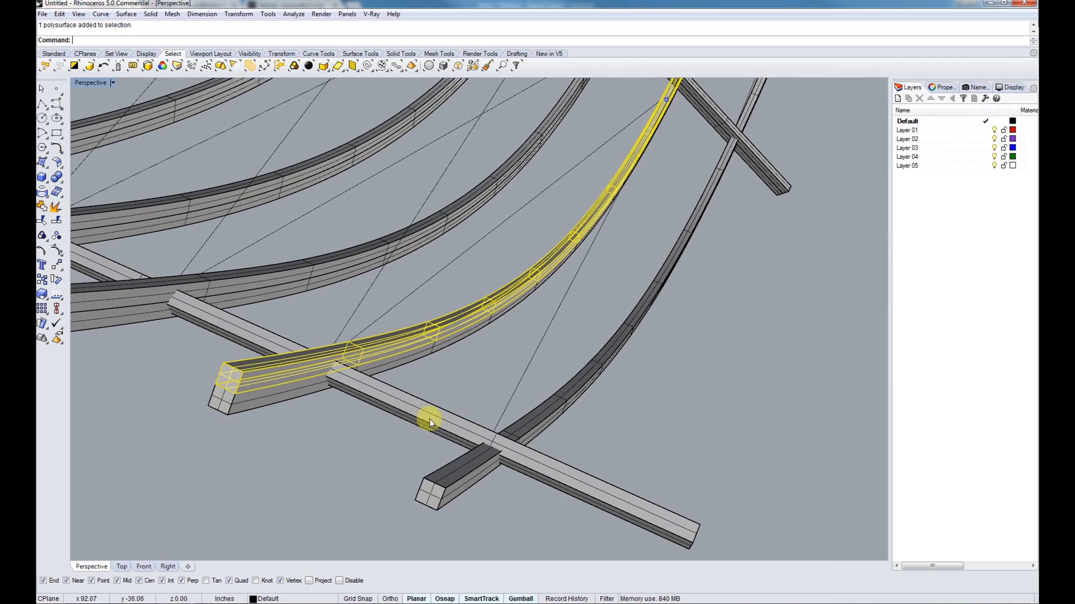
pyautogui.click(455, 473)
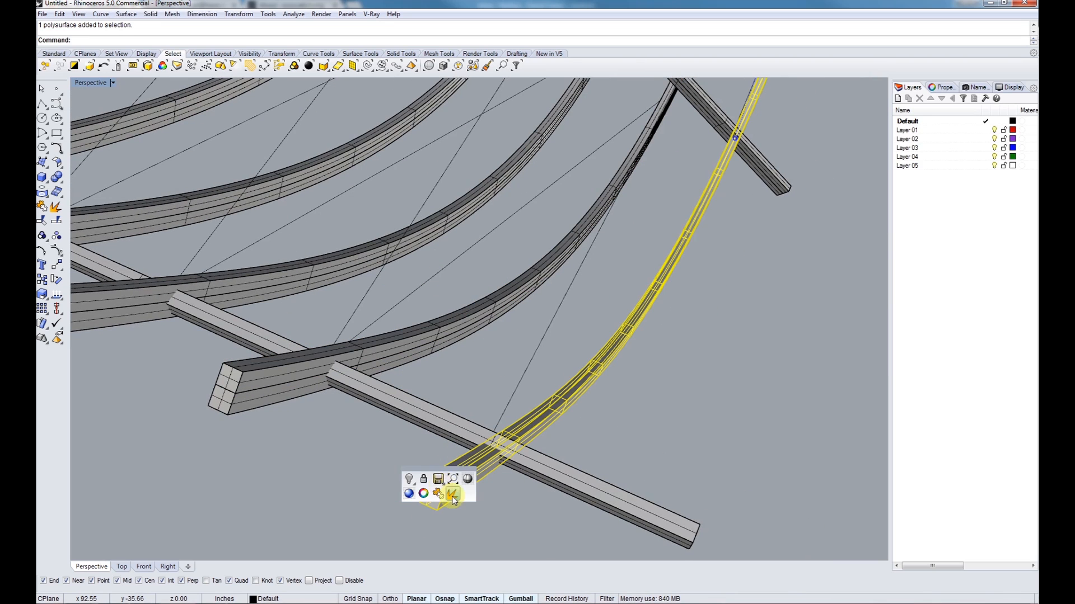
pyautogui.press('Escape')
# Unroll the top face of the outermost bent rod
pyautogui.moveTo(458, 461); pyautogui.dragTo(433, 477, button='right')
pyautogui.scroll(-4, 438, 471)
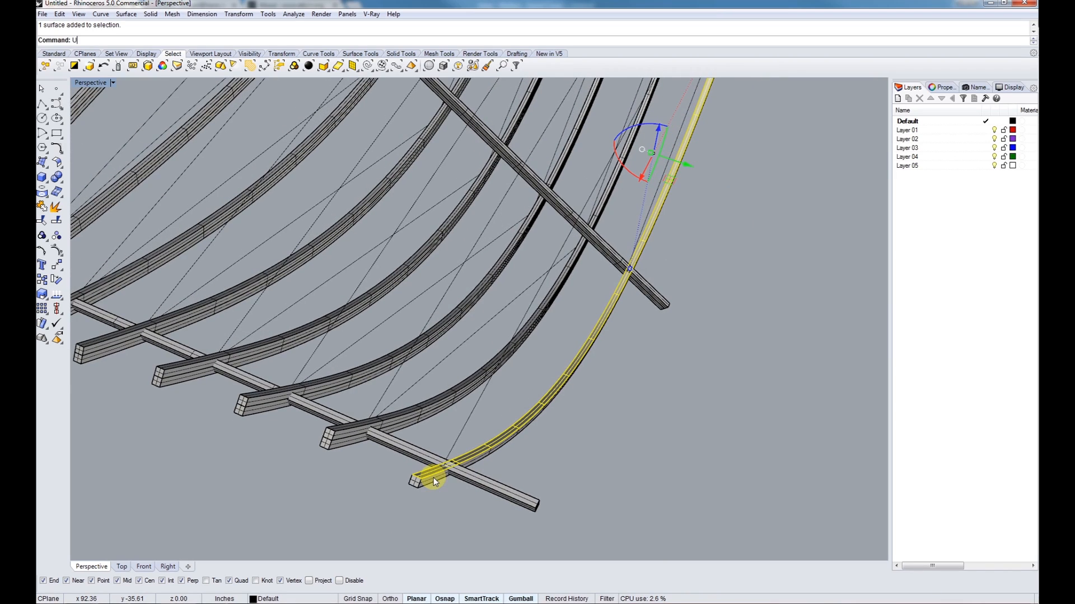
pyautogui.press('Return')
pyautogui.press('Return')
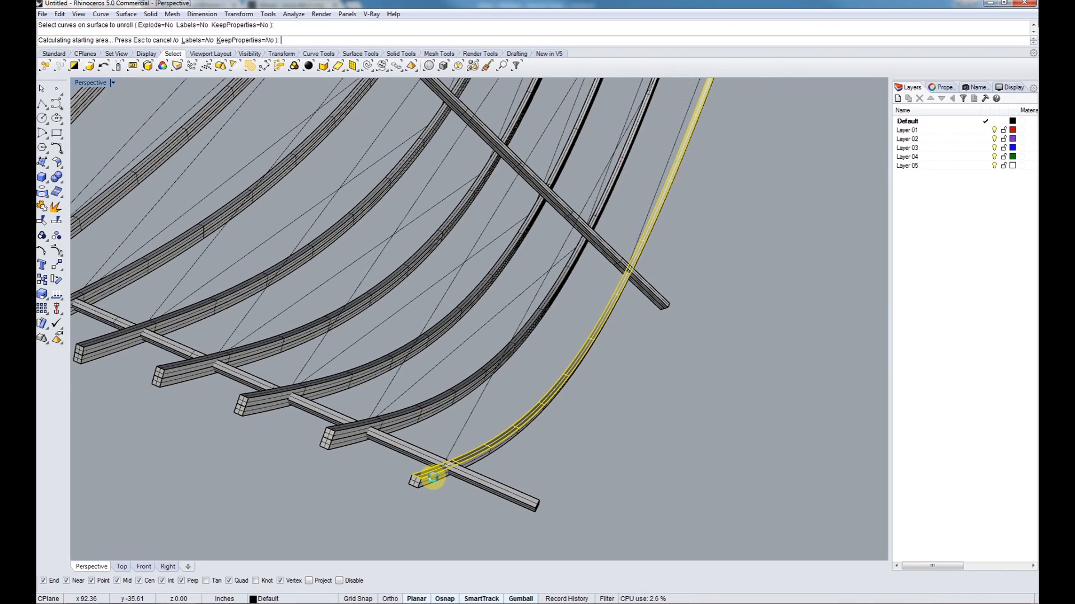
# Move the unrolled rod face next to the rod structure
pyautogui.scroll(-8, 431, 477)
pyautogui.scroll(-6, 447, 333)
pyautogui.keyDown('shift'); pyautogui.moveTo(607, 329); pyautogui.dragTo(279, 406, button='right'); pyautogui.keyUp('shift')
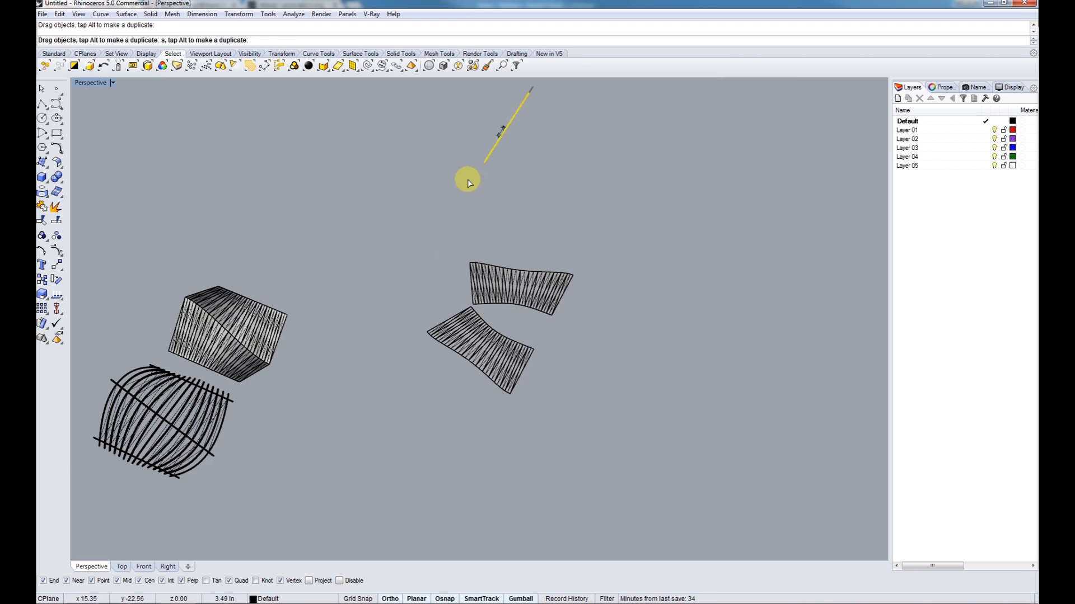
pyautogui.keyDown('shift'); pyautogui.moveTo(316, 476); pyautogui.dragTo(314, 475); pyautogui.keyUp('shift')
pyautogui.keyDown('shift'); pyautogui.moveTo(177, 479); pyautogui.dragTo(335, 401, button='right'); pyautogui.keyUp('shift')
# Unroll the top face of the second bent rod from the end of the structure
pyautogui.scroll(20, 338, 405)
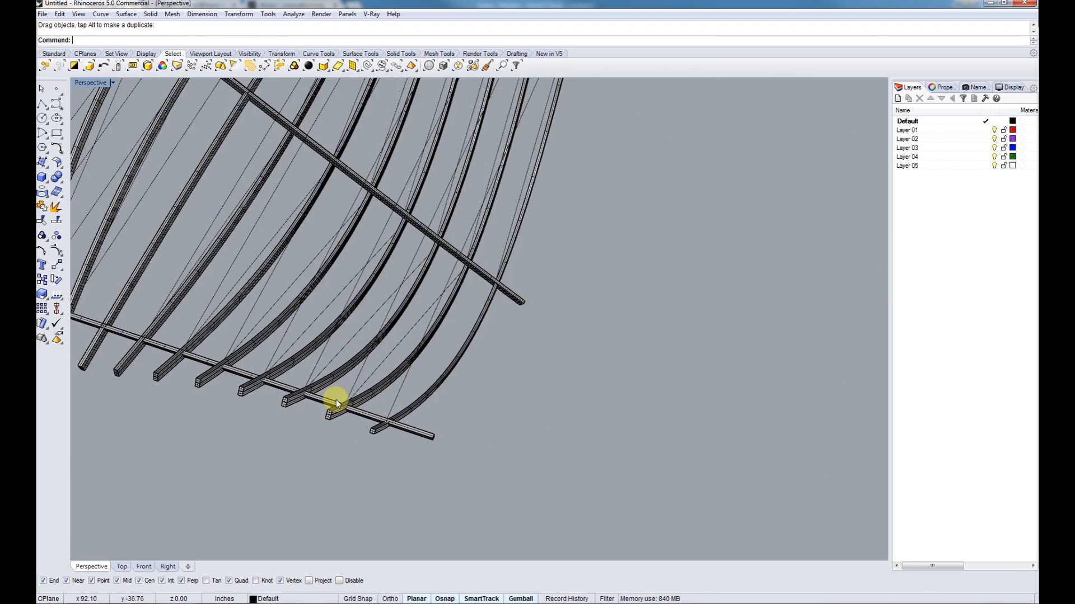
pyautogui.keyDown('ctrl'); pyautogui.keyDown('shift'); pyautogui.click(338, 409); pyautogui.keyUp('shift'); pyautogui.keyUp('ctrl')
pyautogui.click(334, 410)
pyautogui.scroll(3, 336, 411)
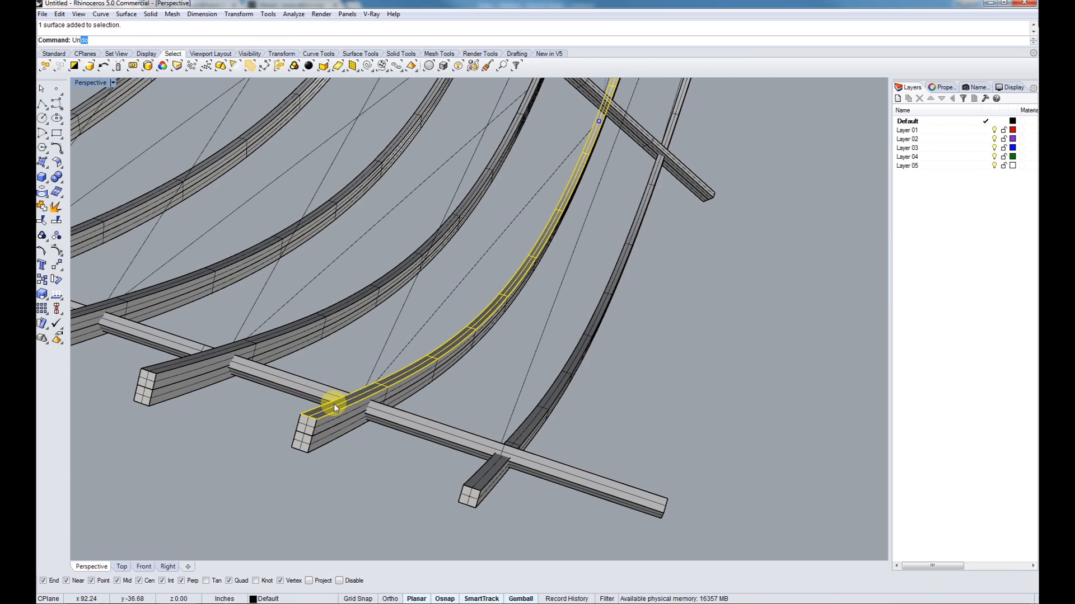
pyautogui.press('Return')
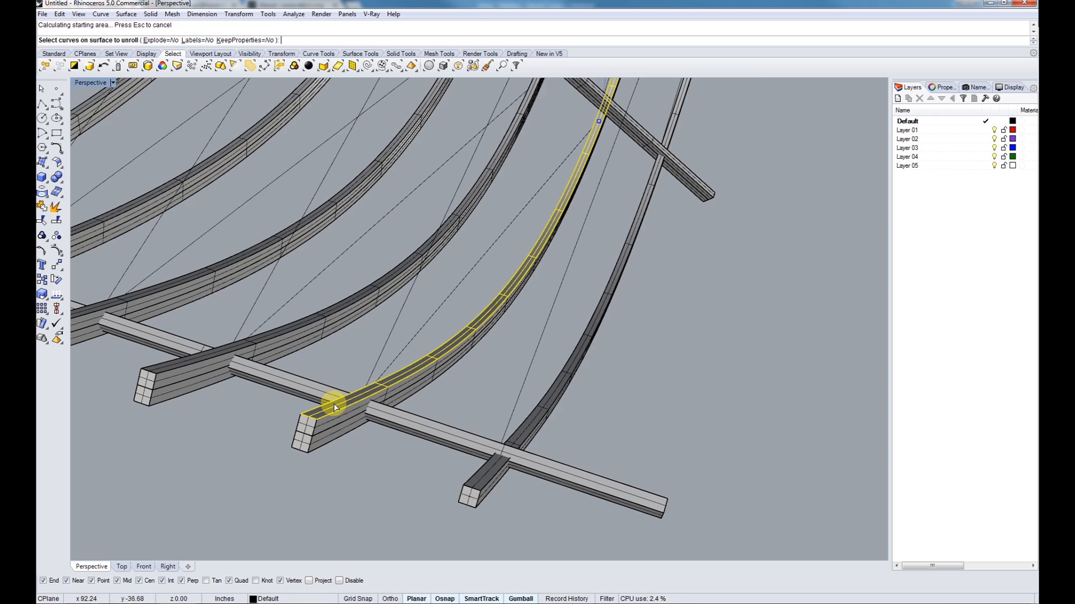
pyautogui.press('Return')
# Move the second unrolled rod face beside the first strip and compare the two strips
pyautogui.scroll(-20, 336, 406)
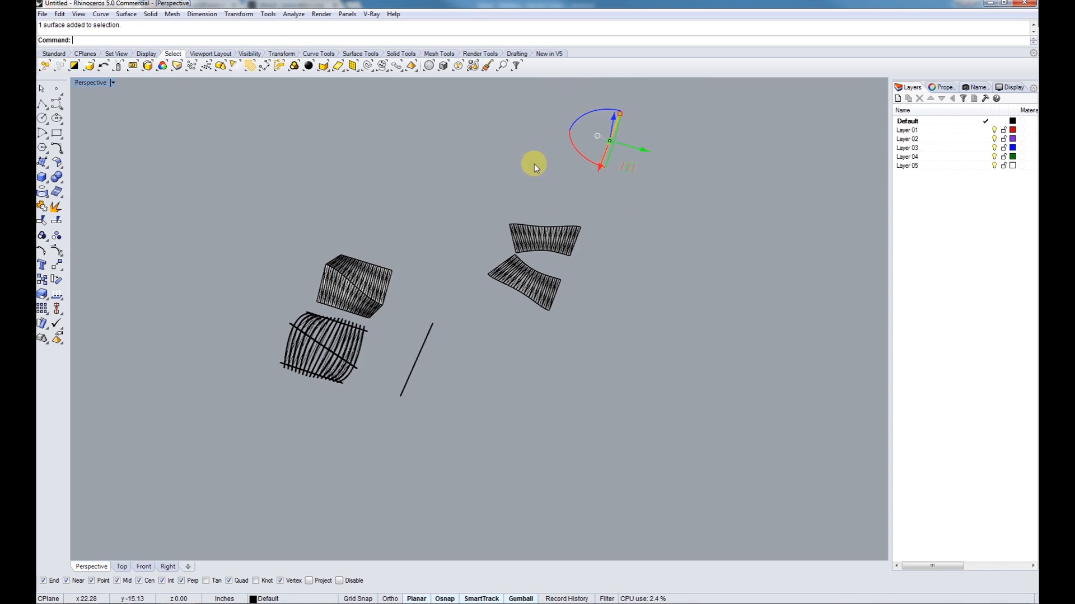
pyautogui.scroll(14, 406, 364)
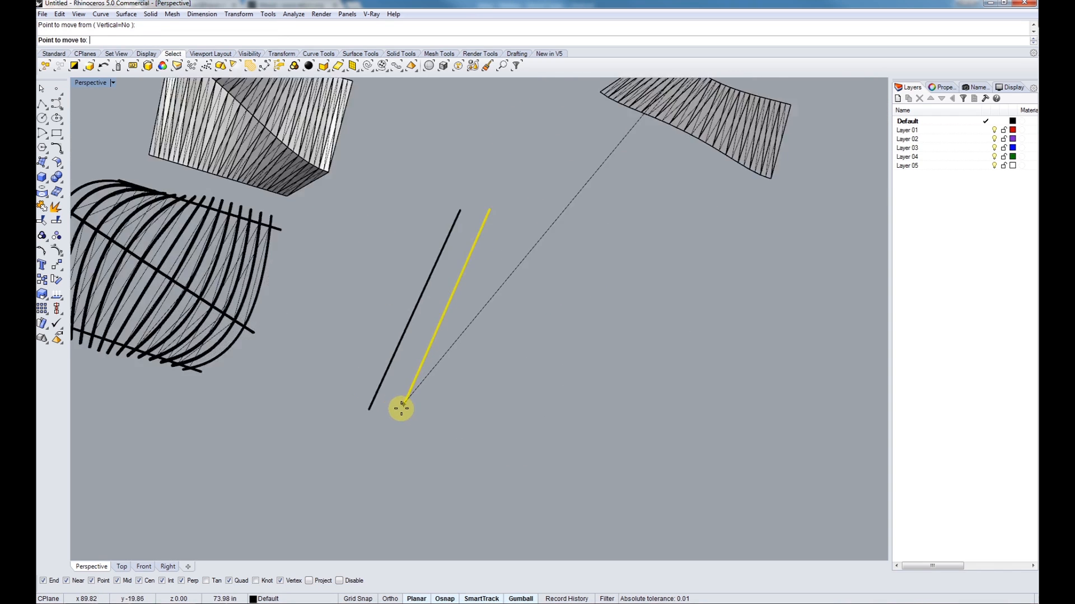
pyautogui.click(336, 416)
pyautogui.moveTo(358, 397); pyautogui.dragTo(498, 272, button='right')
pyautogui.scroll(7, 624, 235)
pyautogui.moveTo(624, 237); pyautogui.dragTo(626, 294)
pyautogui.scroll(-14, 625, 294)
pyautogui.moveTo(591, 293); pyautogui.dragTo(476, 370, button='right')
pyautogui.click(475, 369)
# Undo the unrolling and moving operations back to the panels in their place within the rod structure
pyautogui.hotkey('ctrl', 'z')
pyautogui.hotkey('ctrl', 'z')
pyautogui.hotkey('ctrl', 'z')
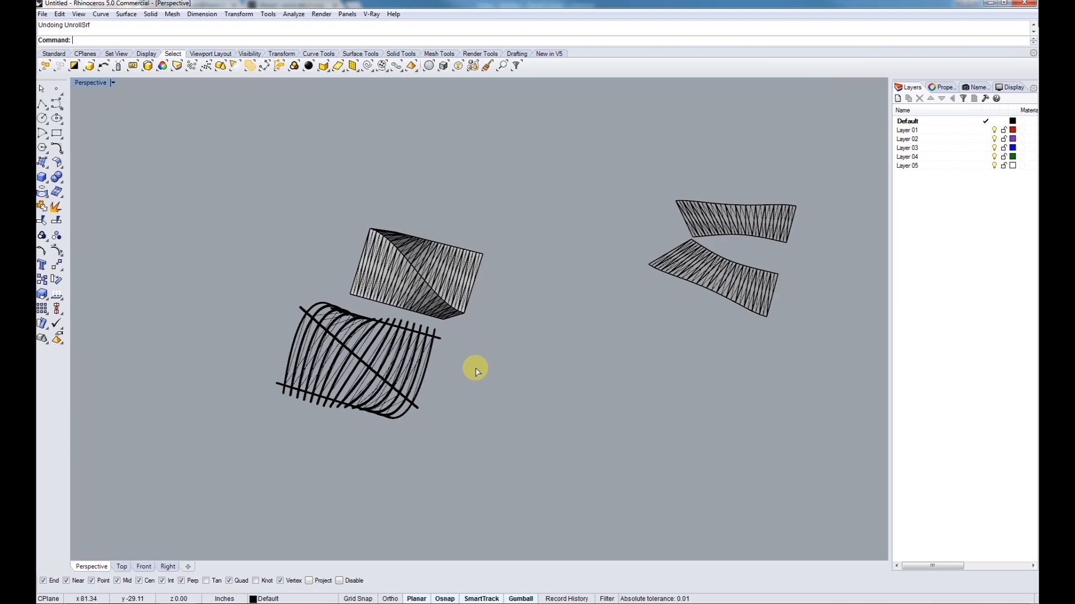
pyautogui.hotkey('ctrl', 'z')
pyautogui.hotkey('ctrl', 'z')
pyautogui.hotkey('ctrl', 'z')
pyautogui.hotkey('ctrl', 'z')
pyautogui.moveTo(447, 368); pyautogui.dragTo(519, 358, button='right')
pyautogui.click(469, 423)
pyautogui.scroll(5, 459, 417)
pyautogui.scroll(3, 452, 364)
pyautogui.moveTo(485, 407); pyautogui.dragTo(678, 513, button='right')
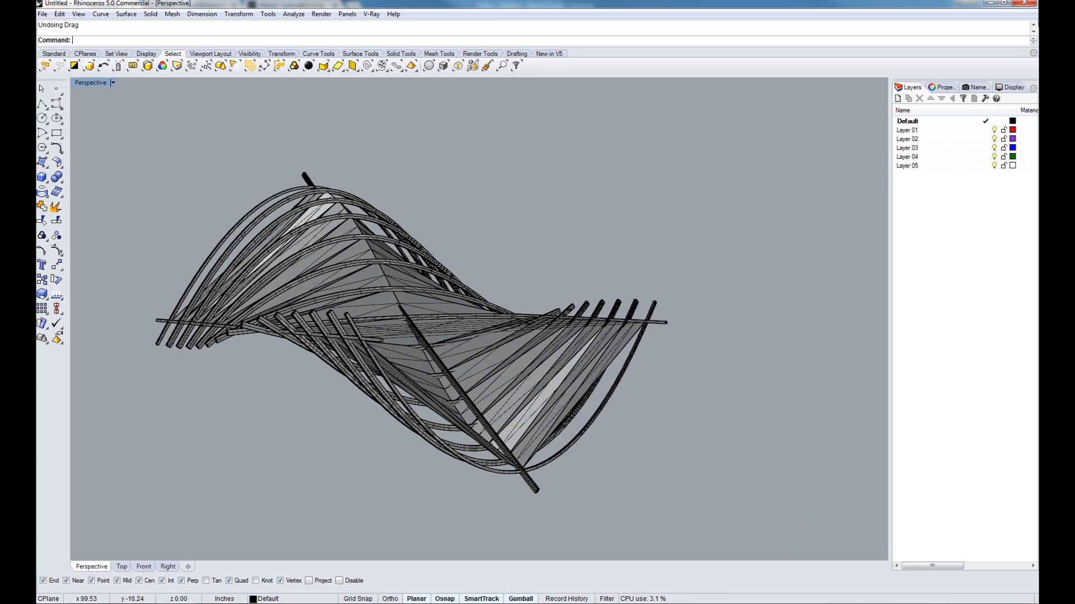
pyautogui.click(946, 603)
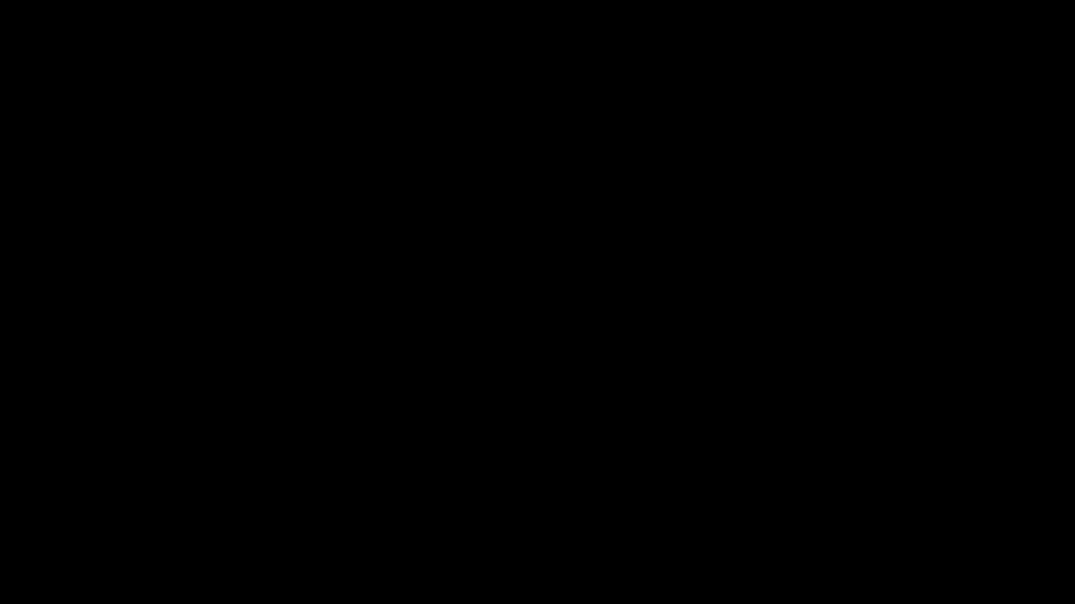